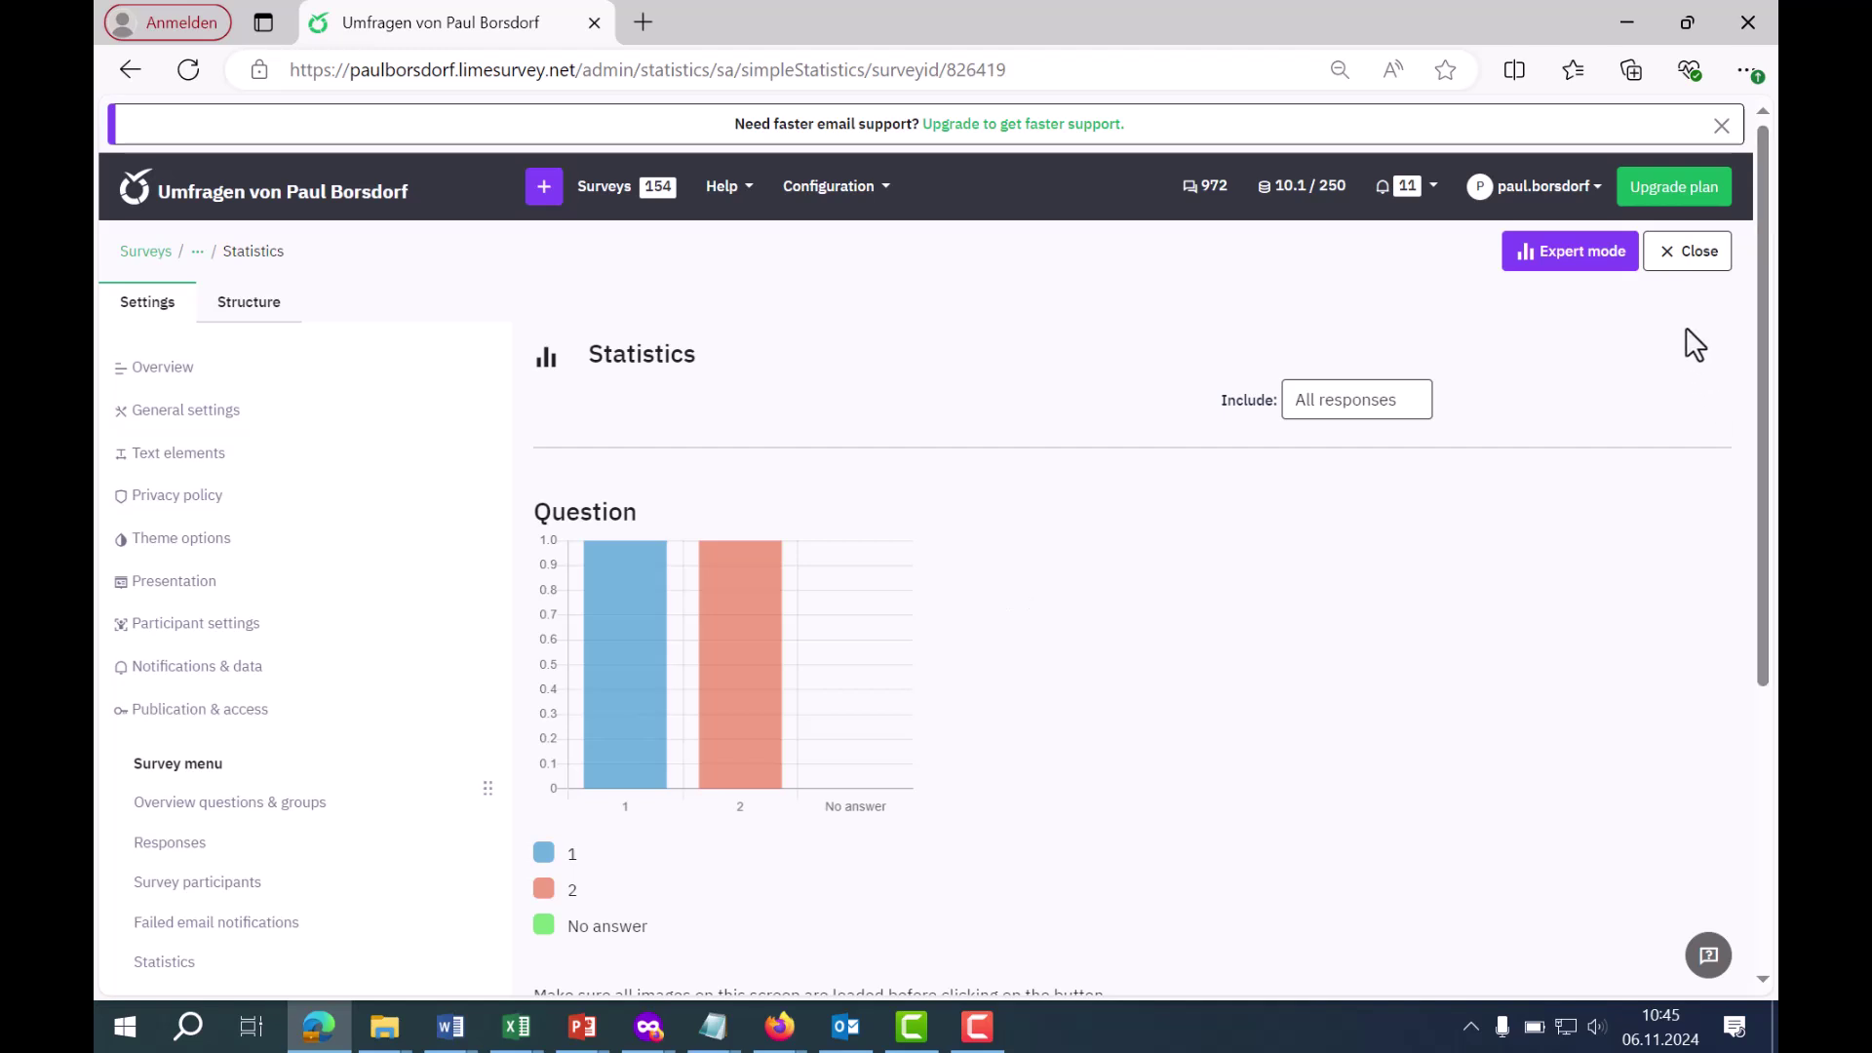
Close the simple Statistics page to return to the video_statistics survey overview
{"action": "left_click", "coordinate": [1682, 262]}
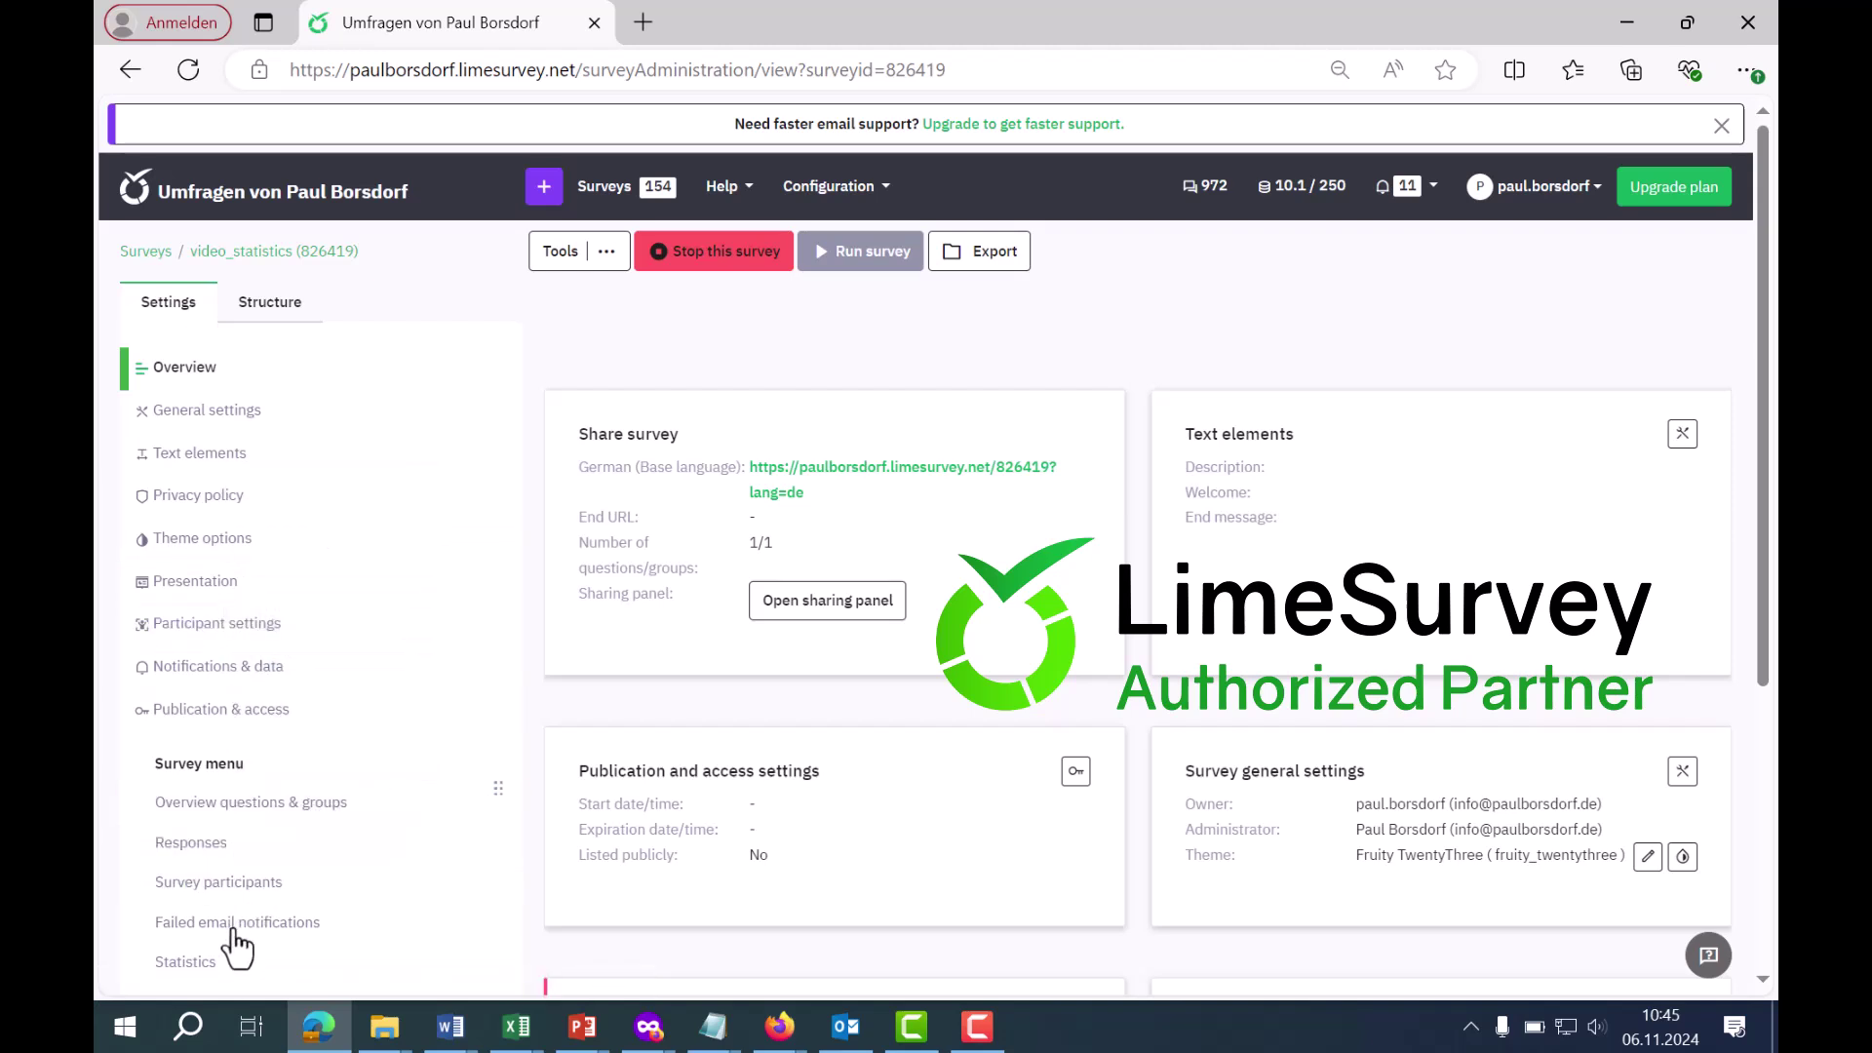
Open the survey statistics in Simple mode and view the bar chart of answers 1 and 2
{"action": "left_click", "coordinate": [232, 965]}
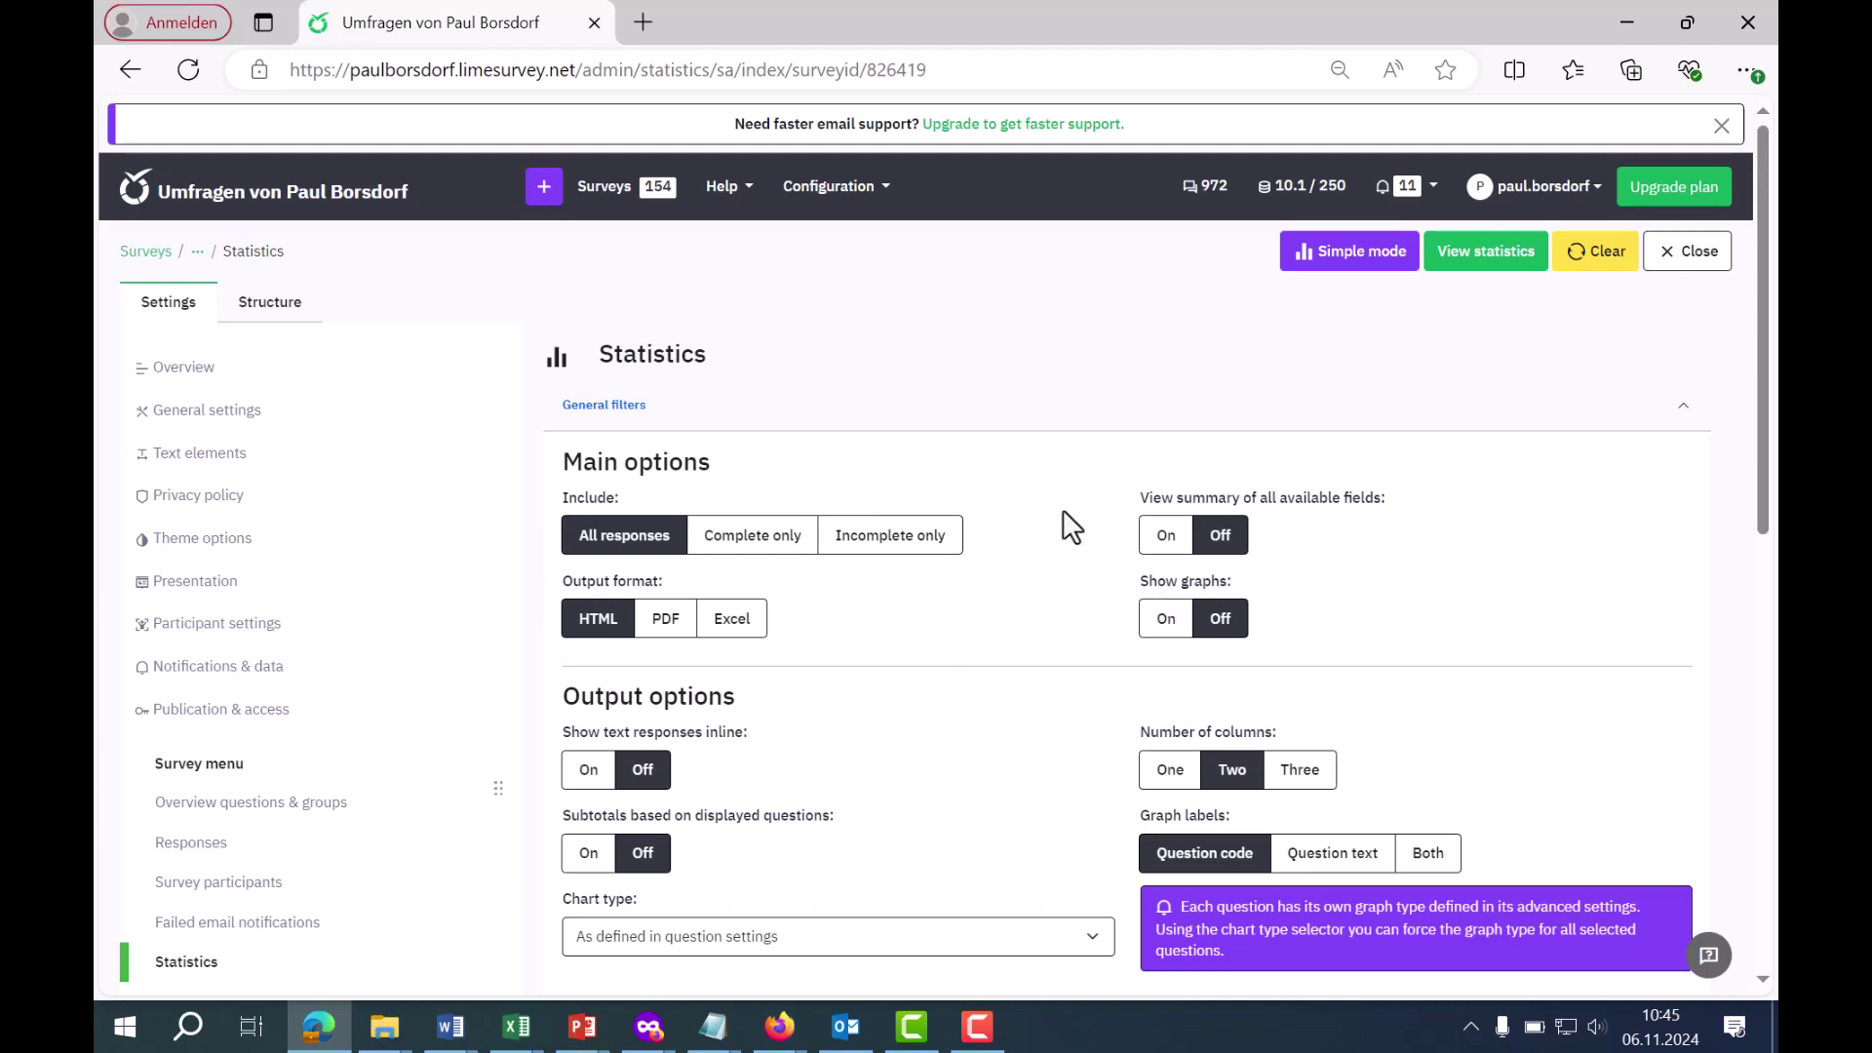
{"action": "left_click", "coordinate": [1339, 255]}
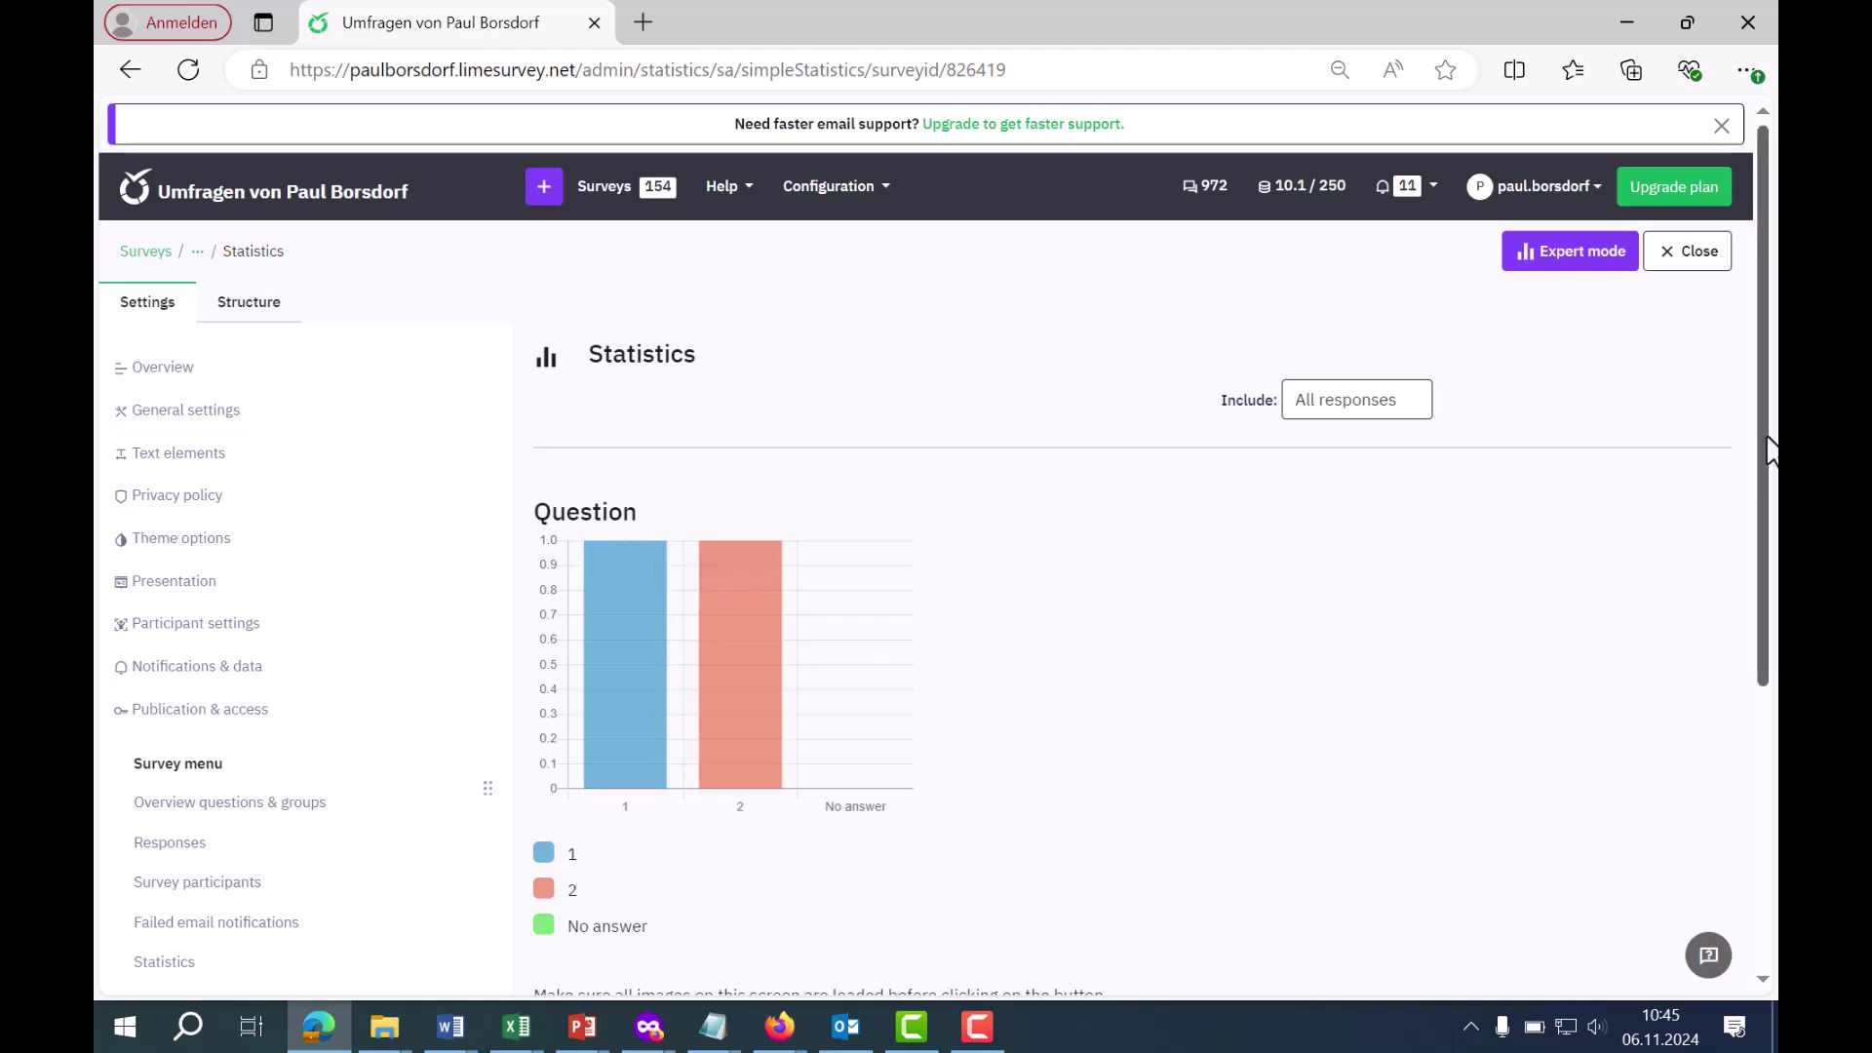
{"action": "mouse_move", "coordinate": [1770, 450]}
{"action": "left_mouse_down"}
{"action": "mouse_move", "coordinate": [1774, 594]}
{"action": "mouse_move", "coordinate": [1775, 419]}
{"action": "left_mouse_up"}
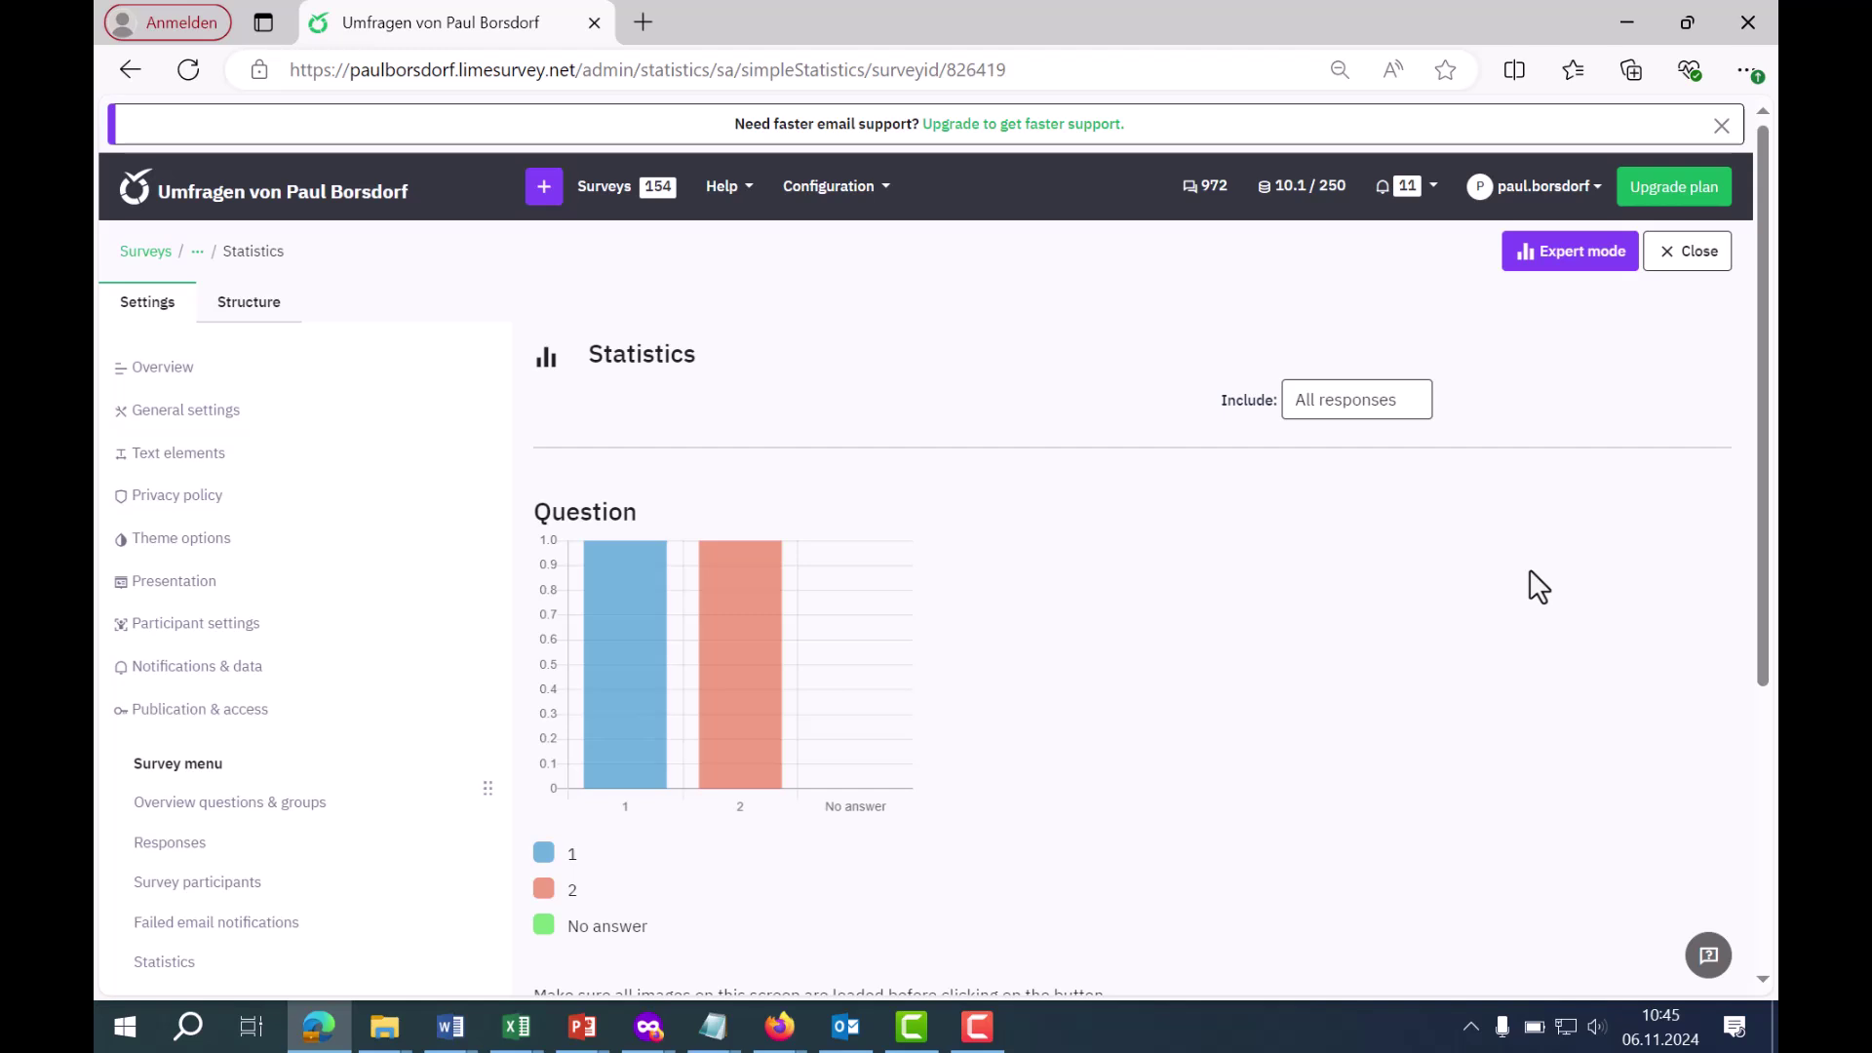
Return to expert mode, keep Include at All responses, and set Output format to PDF
{"action": "left_click", "coordinate": [1569, 255]}
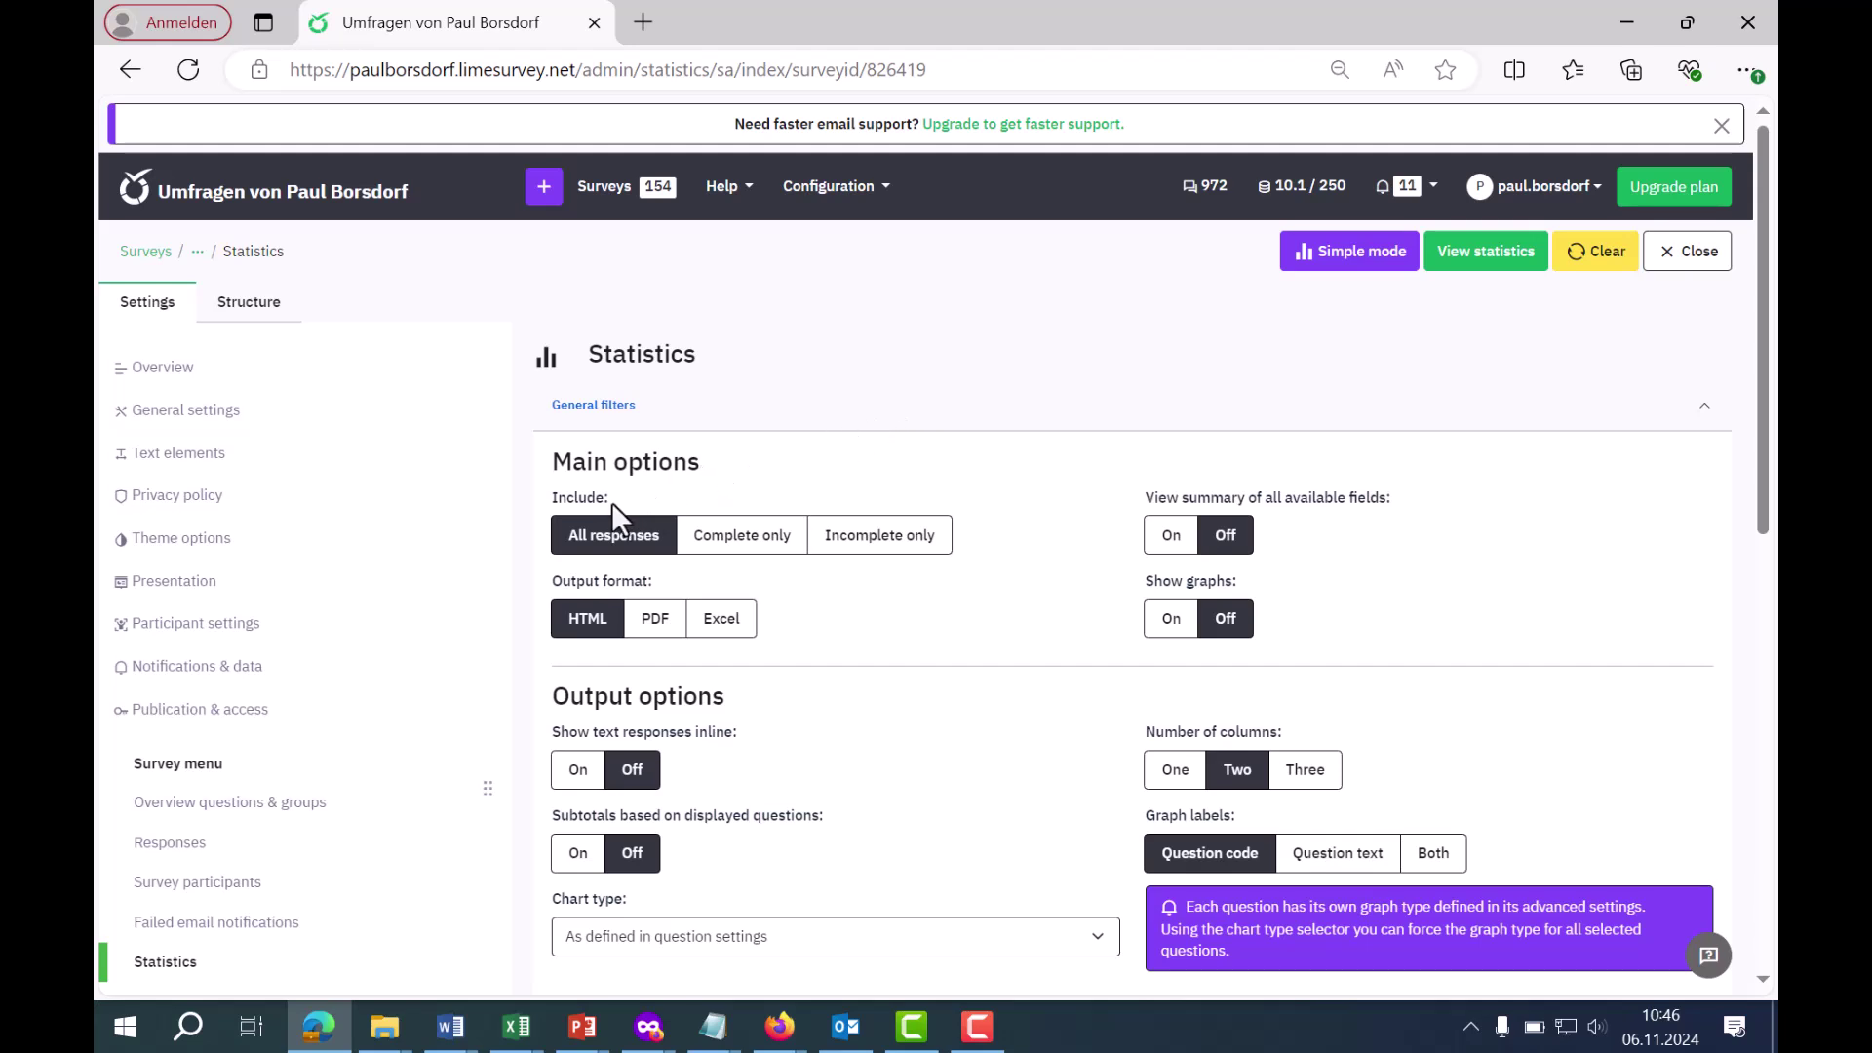
{"action": "left_click_drag", "start_coordinate": [564, 499], "coordinate": [552, 501]}
{"action": "left_click", "coordinate": [743, 544]}
{"action": "left_click", "coordinate": [878, 564]}
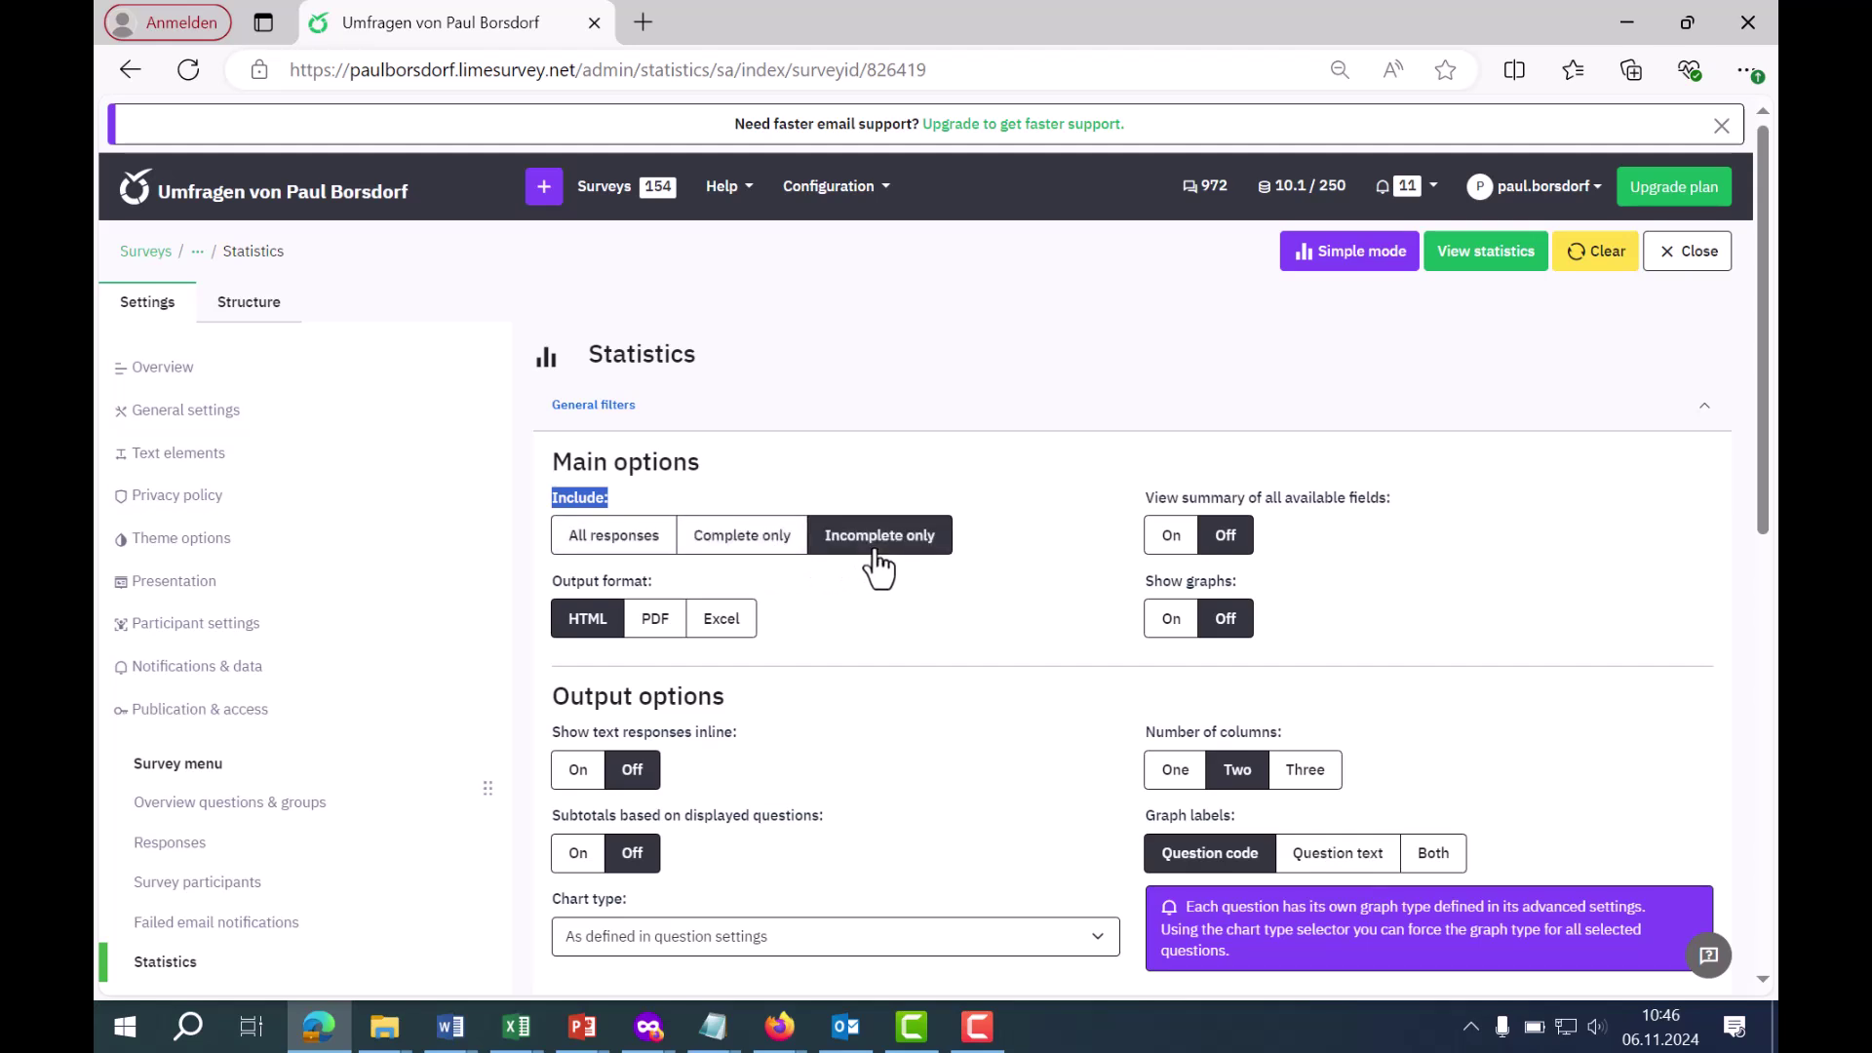
{"action": "left_click", "coordinate": [633, 545]}
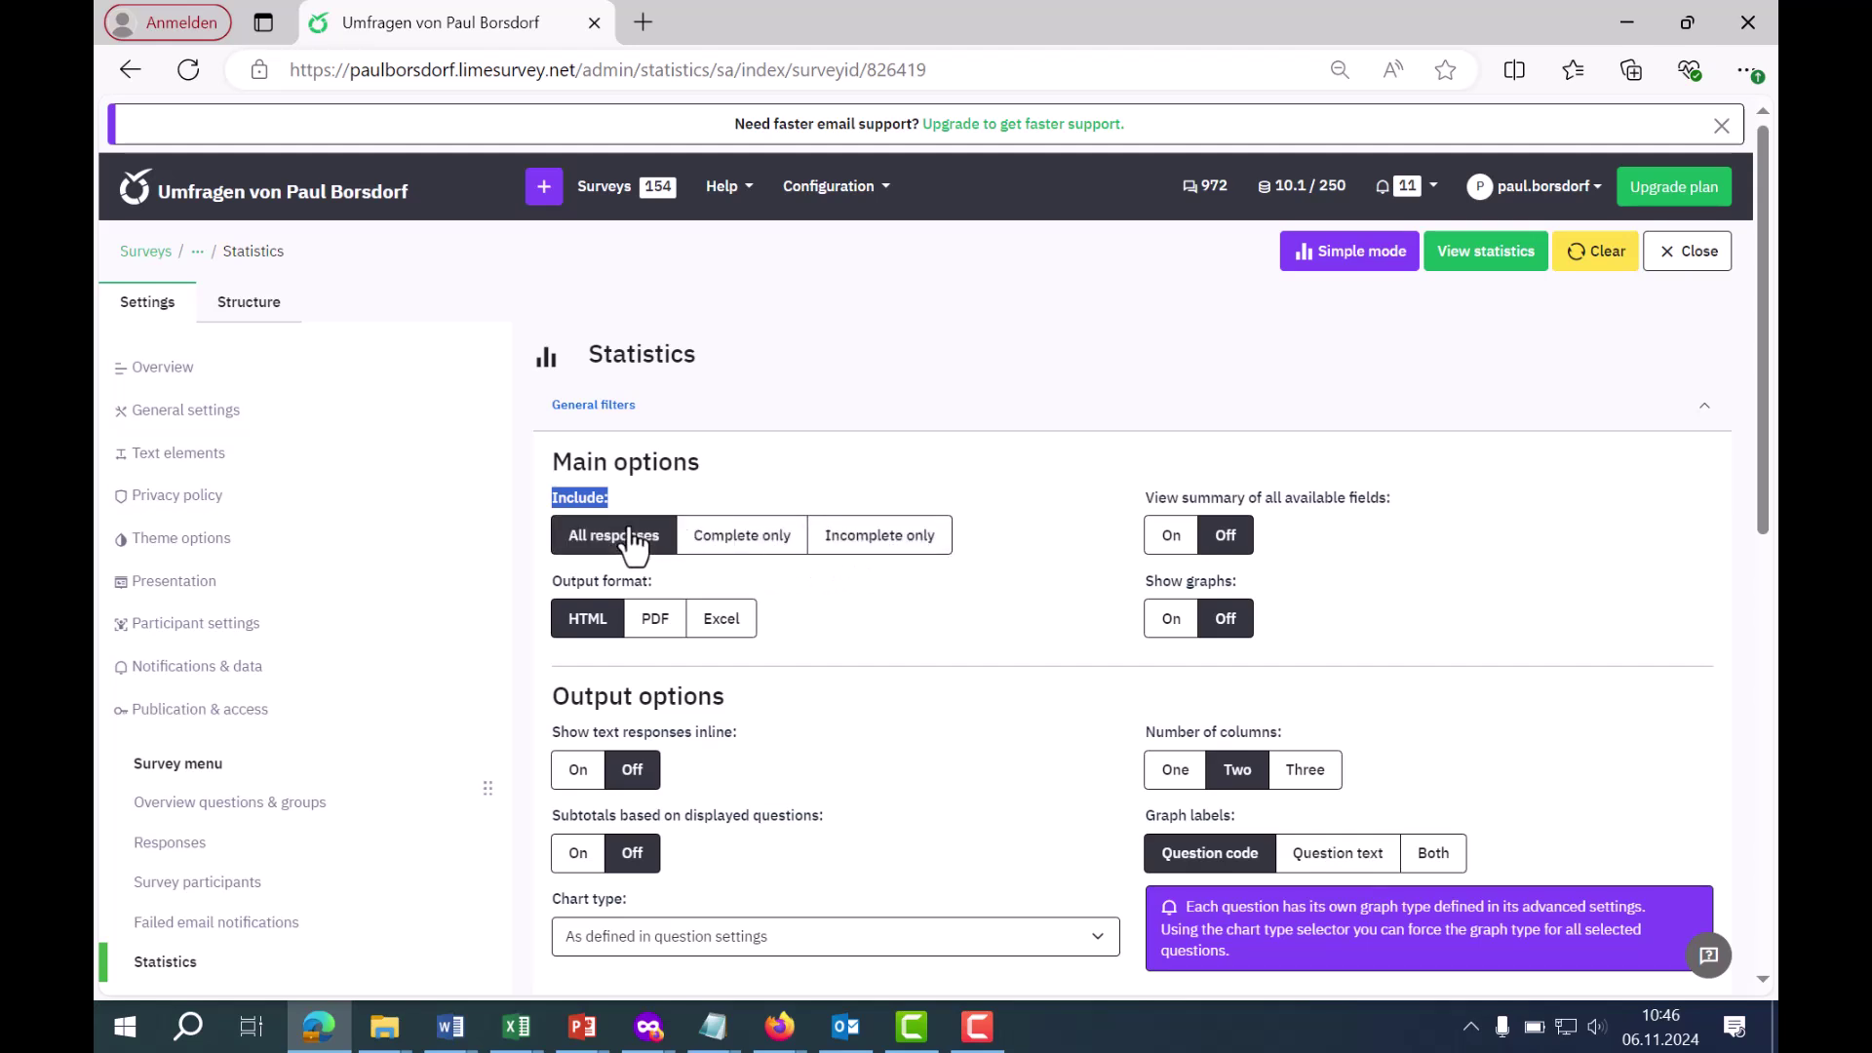
{"action": "left_click", "coordinate": [553, 581]}
{"action": "left_click_drag", "start_coordinate": [671, 578], "coordinate": [673, 579]}
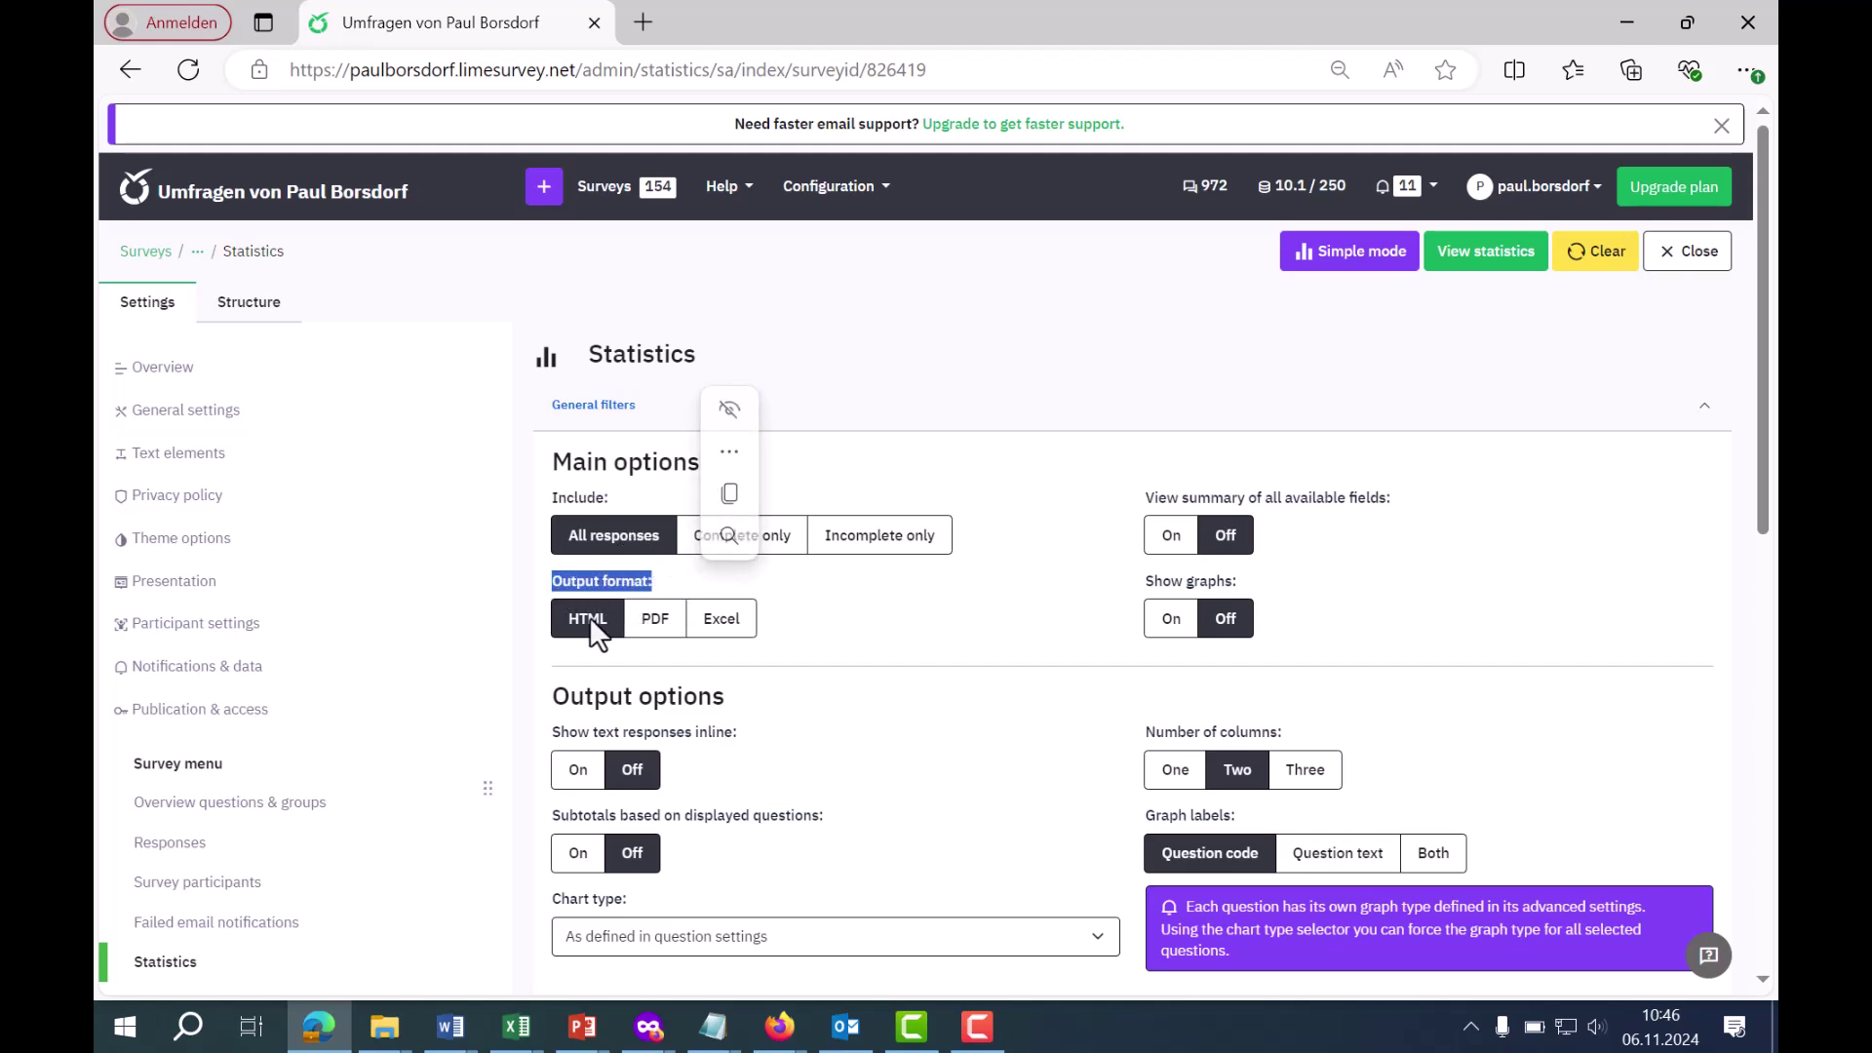
{"action": "left_click", "coordinate": [664, 629]}
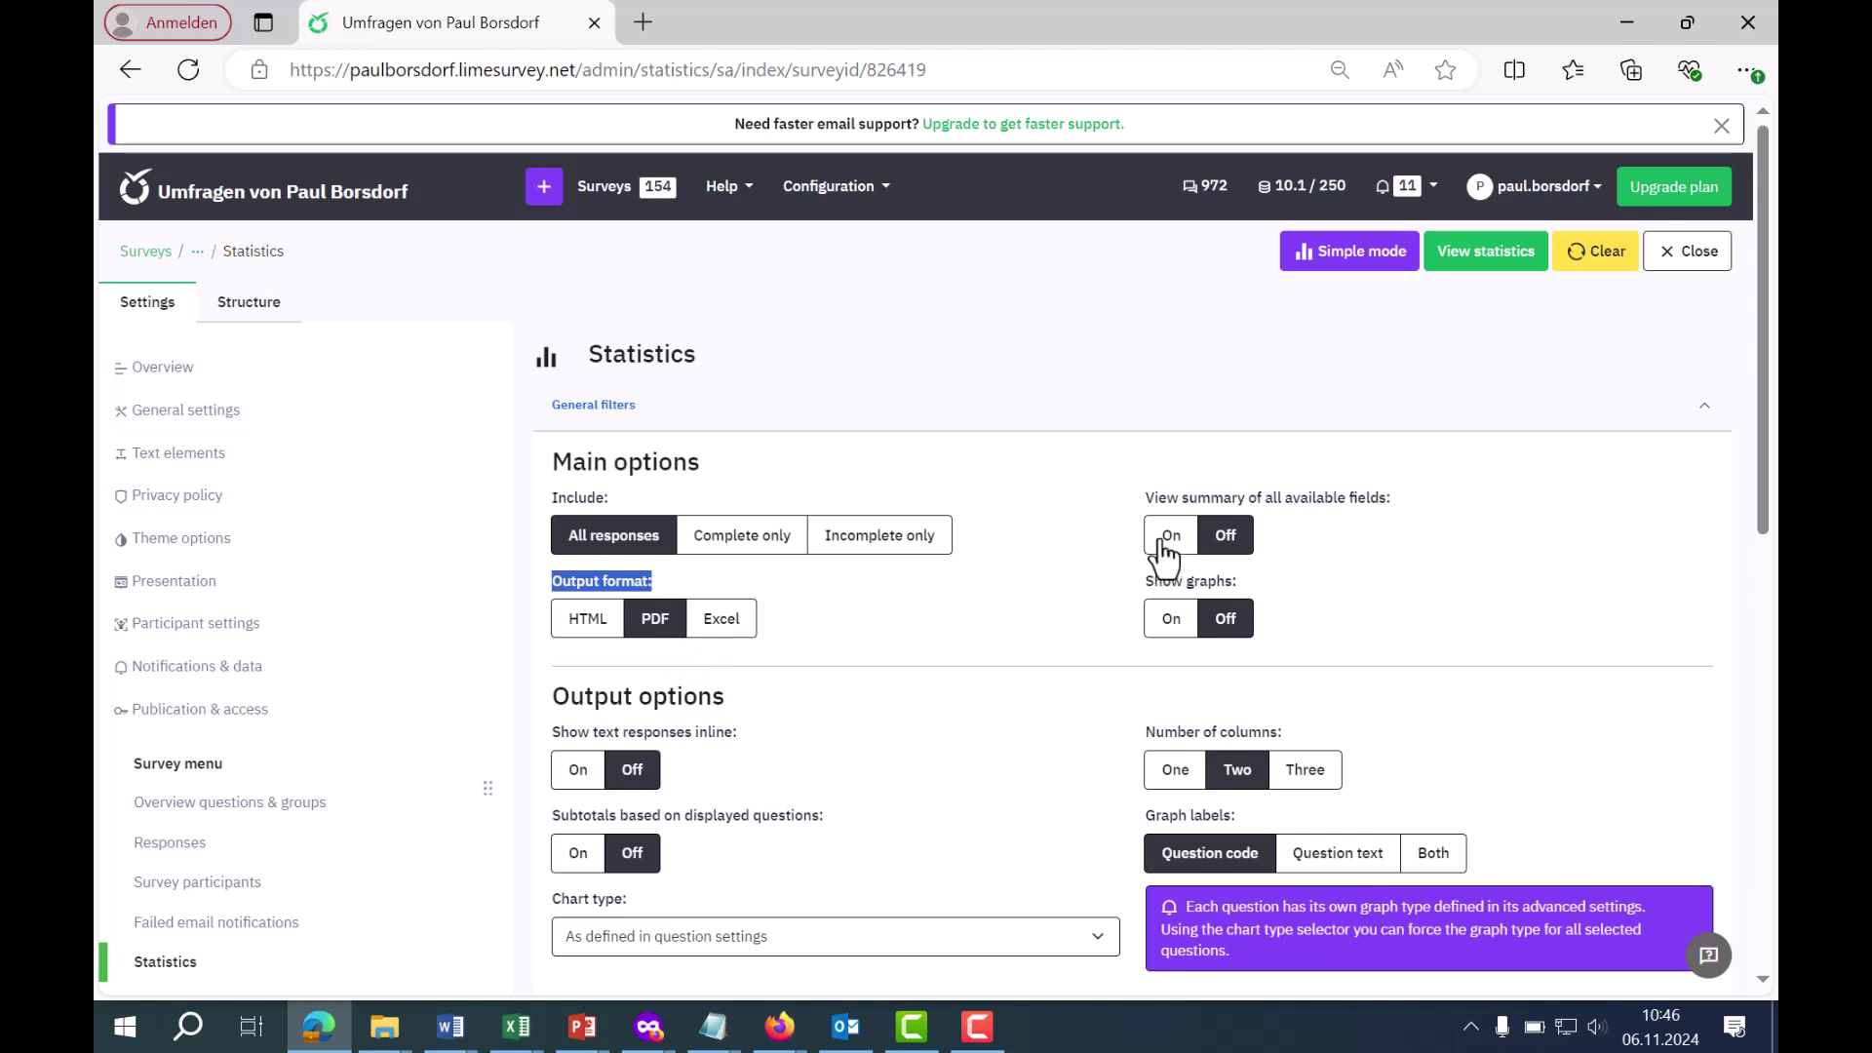
Turn on View summary of all available fields and Show graphs
{"action": "left_click_drag", "start_coordinate": [1146, 501], "coordinate": [1431, 518]}
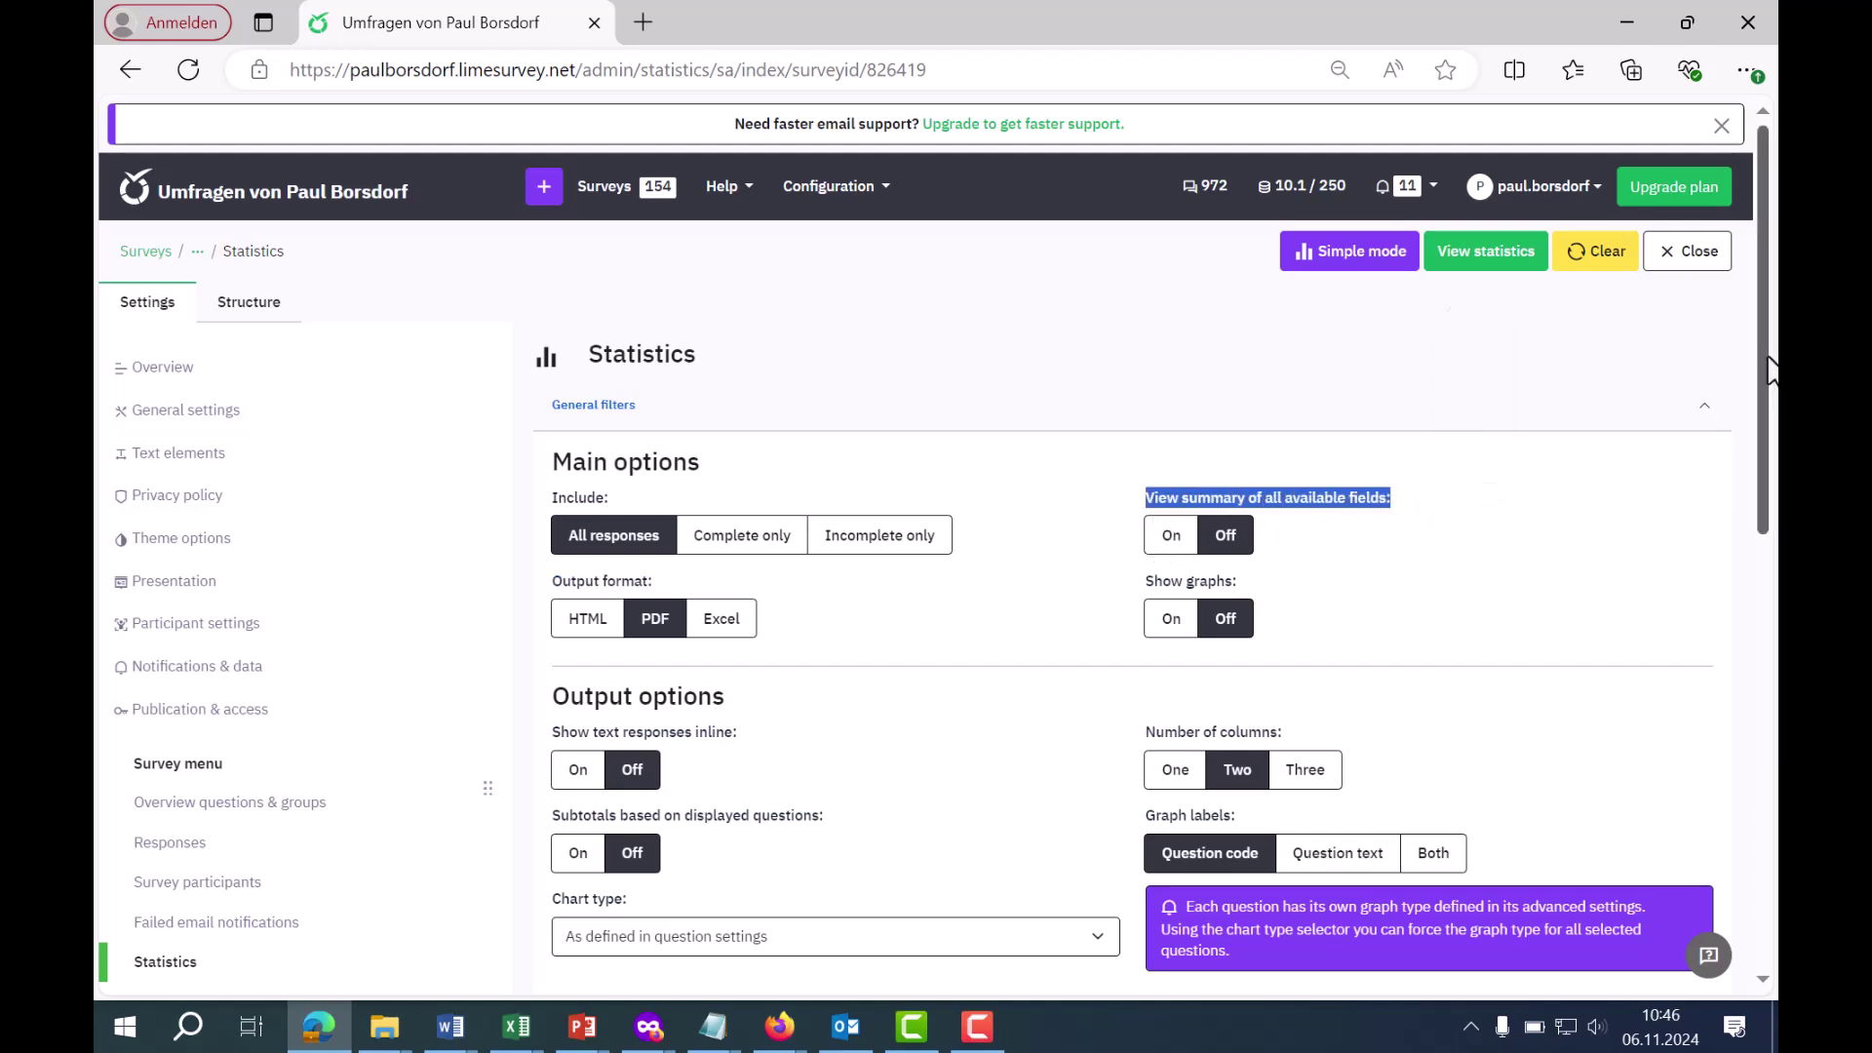
{"action": "mouse_move", "coordinate": [1763, 322]}
{"action": "left_mouse_down"}
{"action": "mouse_move", "coordinate": [1763, 639]}
{"action": "mouse_move", "coordinate": [1765, 325]}
{"action": "left_mouse_up"}
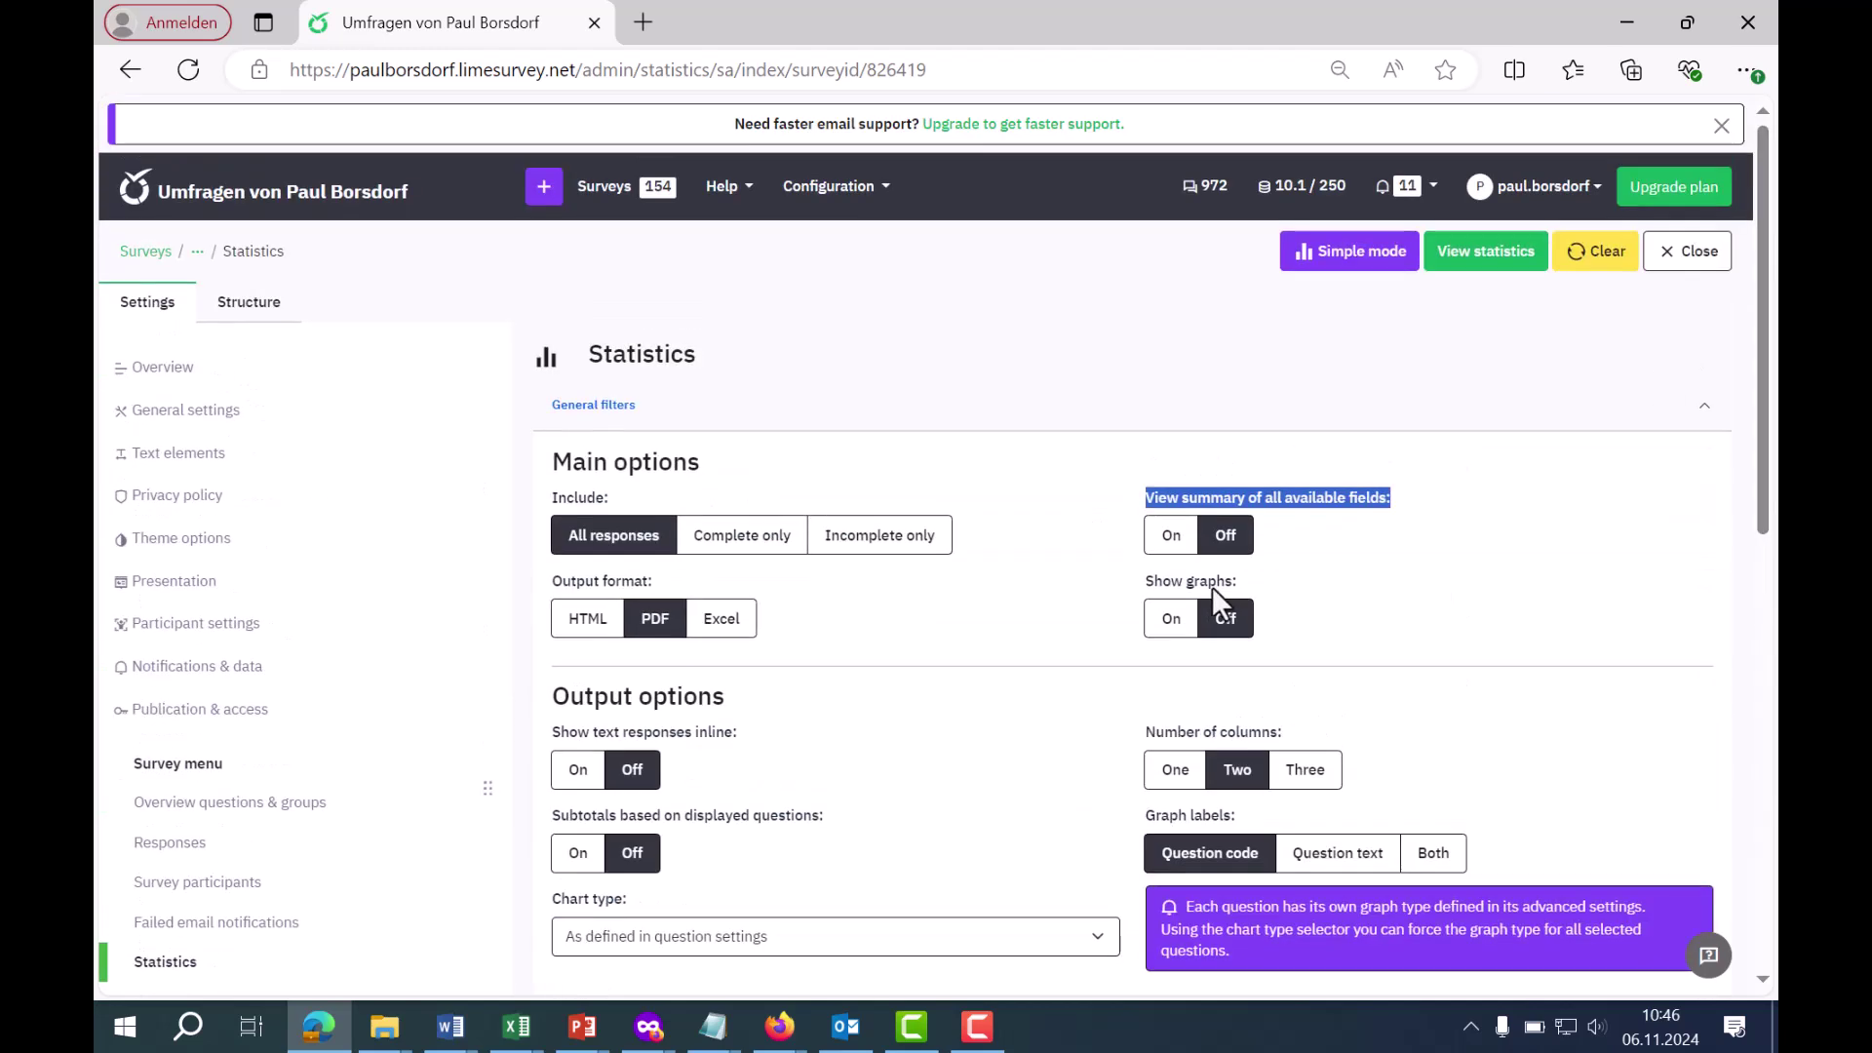
{"action": "left_click", "coordinate": [1170, 535]}
{"action": "left_click_drag", "start_coordinate": [1152, 585], "coordinate": [1245, 618]}
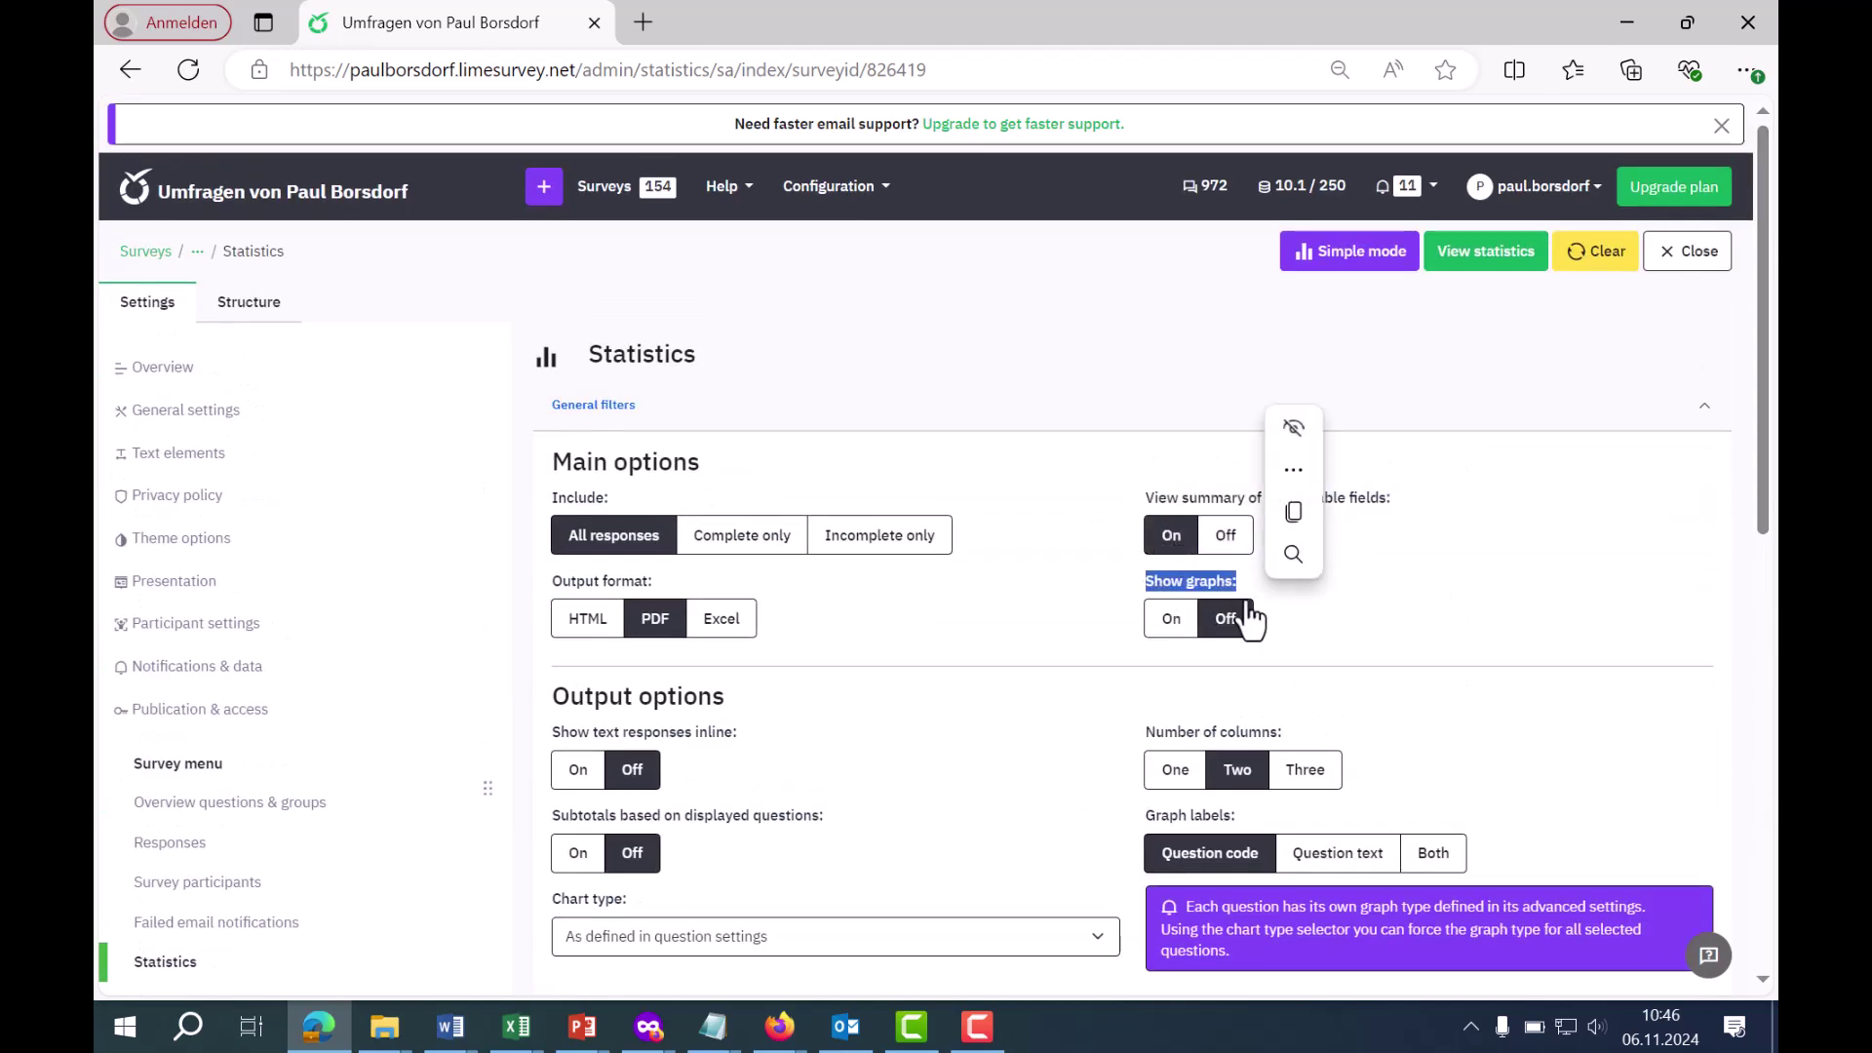
{"action": "left_click", "coordinate": [1172, 620]}
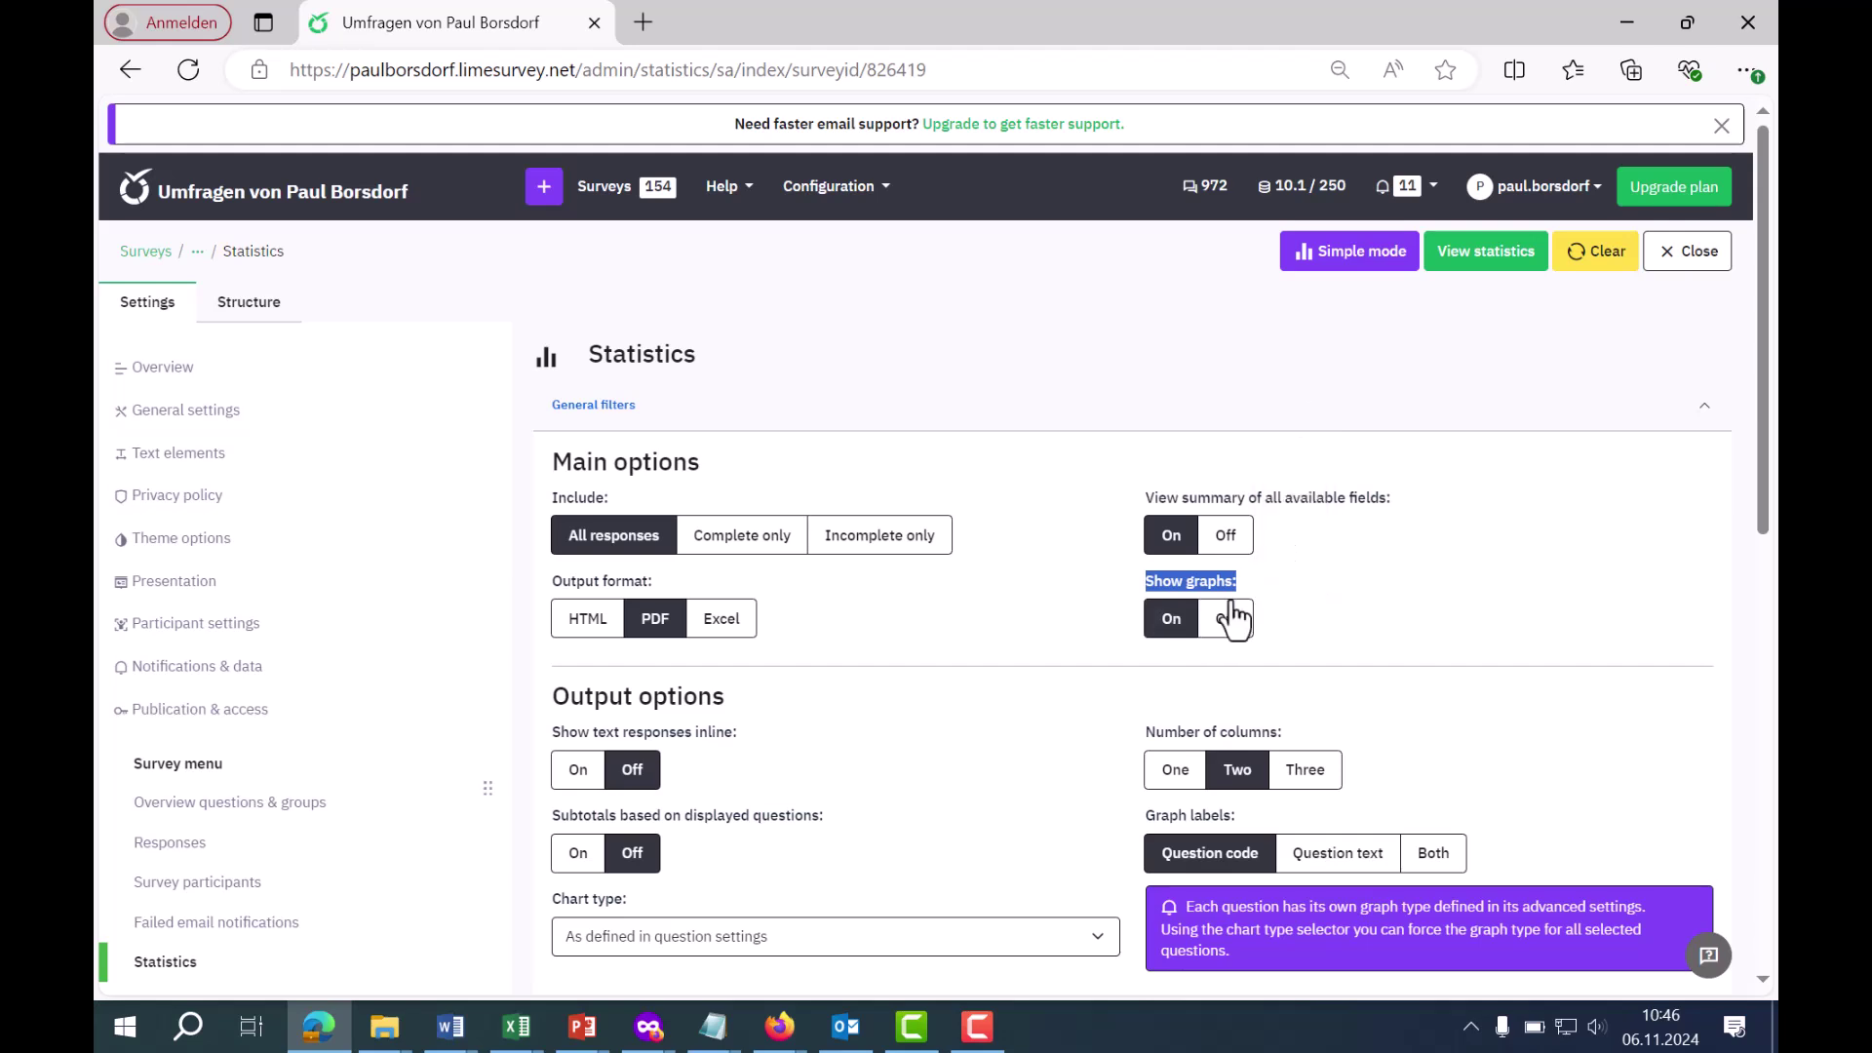
Switch Show text responses inline and Subtotals based on displayed questions to On
{"action": "scroll", "coordinate": [1759, 418], "scroll_direction": "down", "scroll_amount": 1}
{"action": "scroll", "coordinate": [1763, 439], "scroll_direction": "down", "scroll_amount": 2}
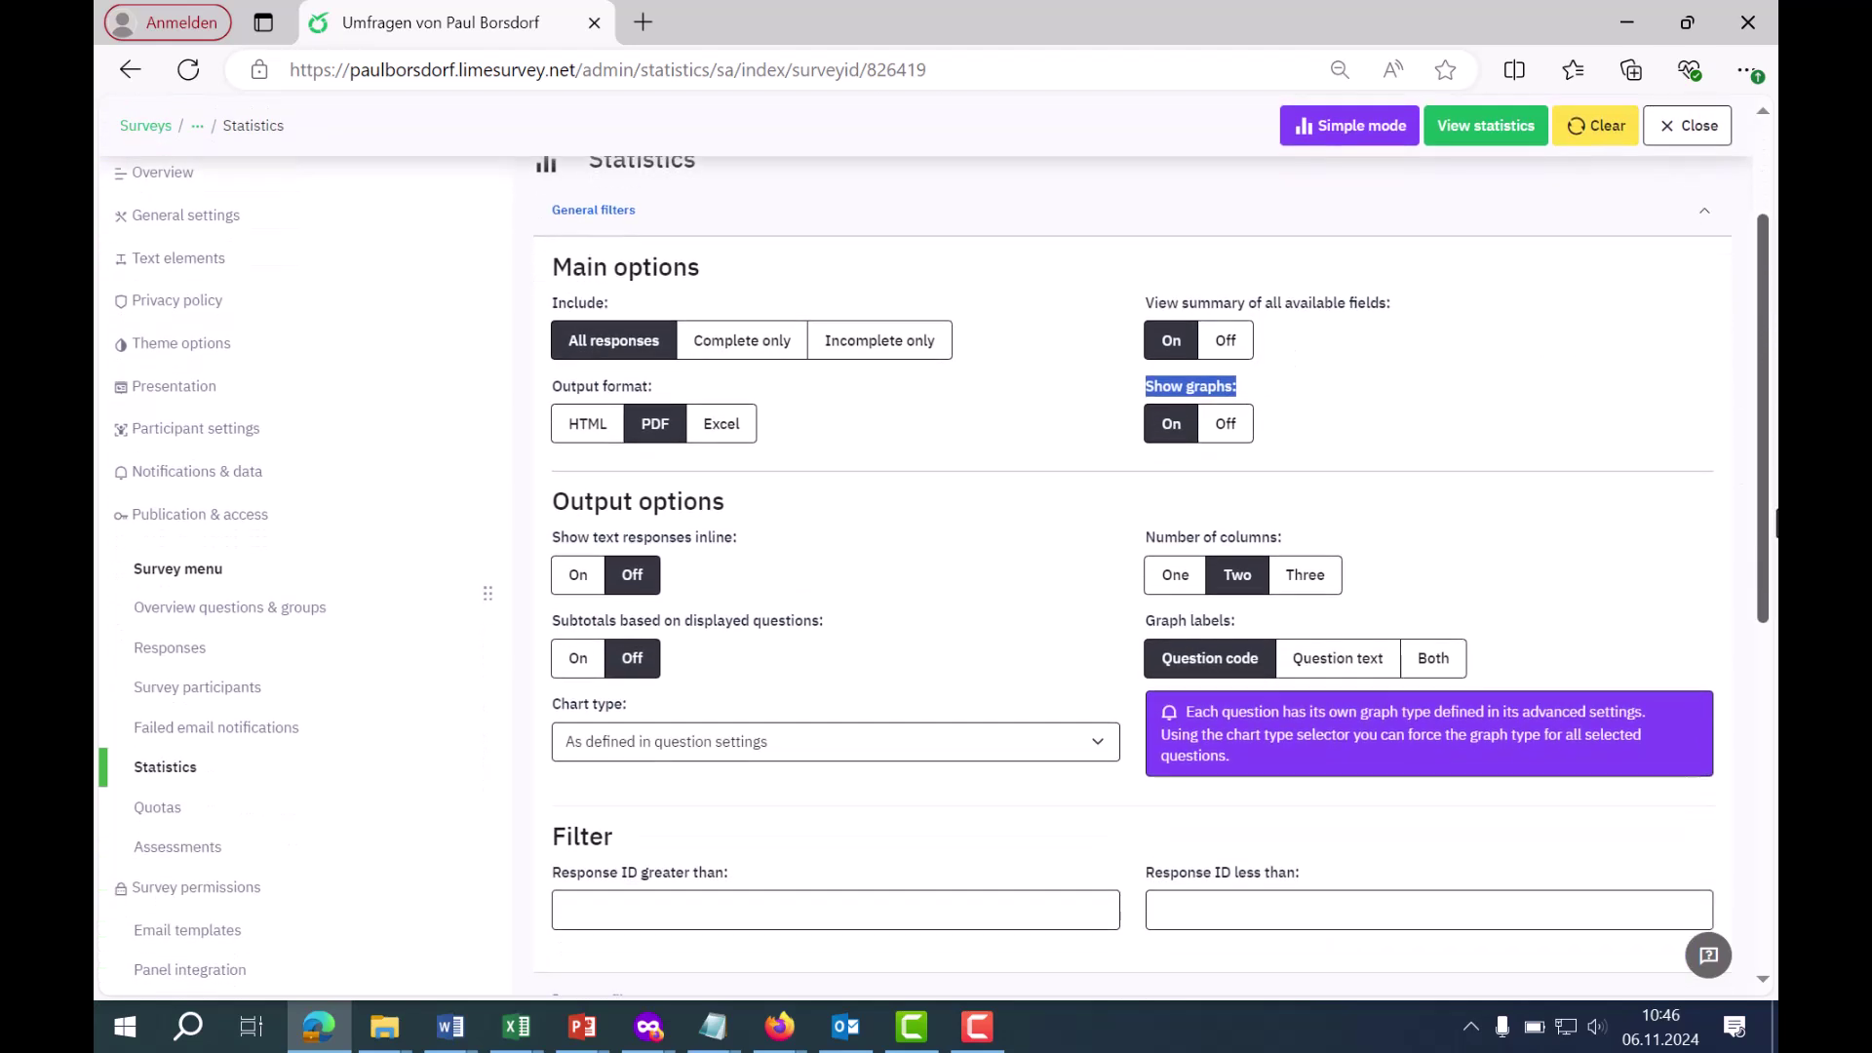
{"action": "left_click", "coordinate": [751, 542]}
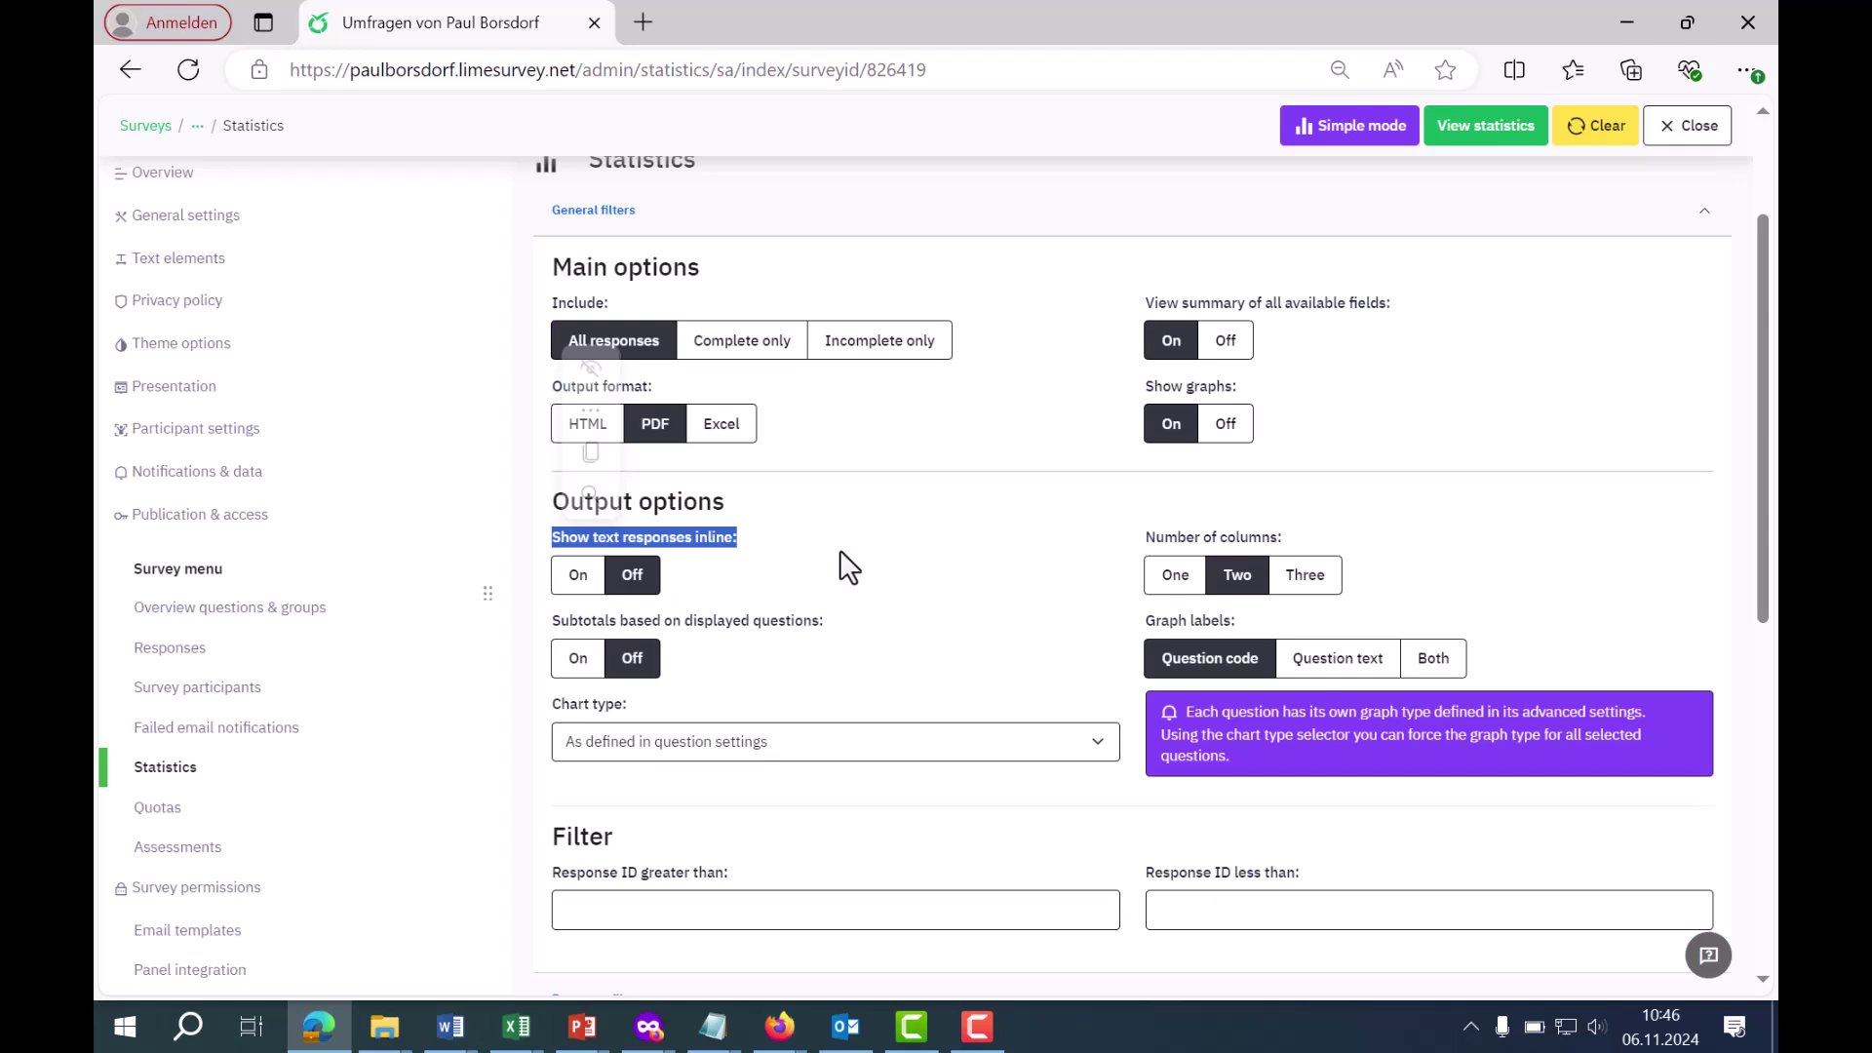
{"action": "left_click", "coordinate": [566, 577]}
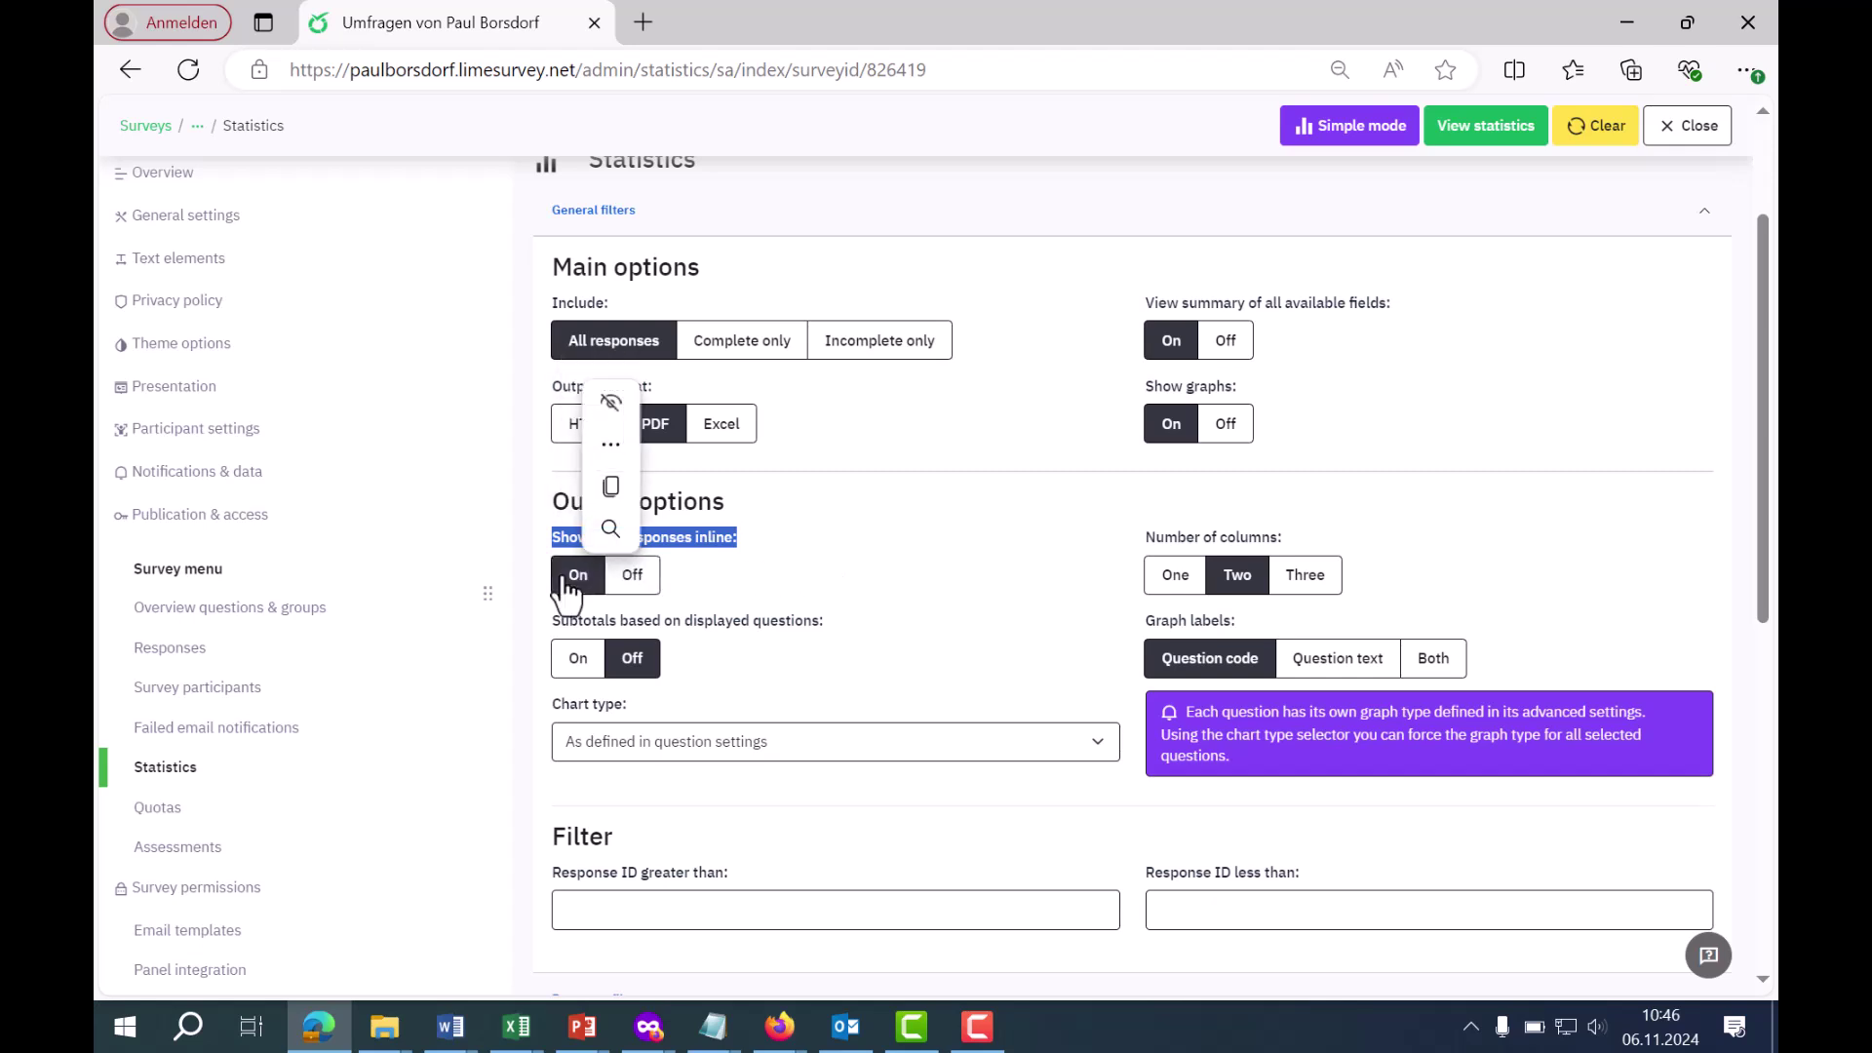
{"action": "left_click", "coordinate": [801, 560]}
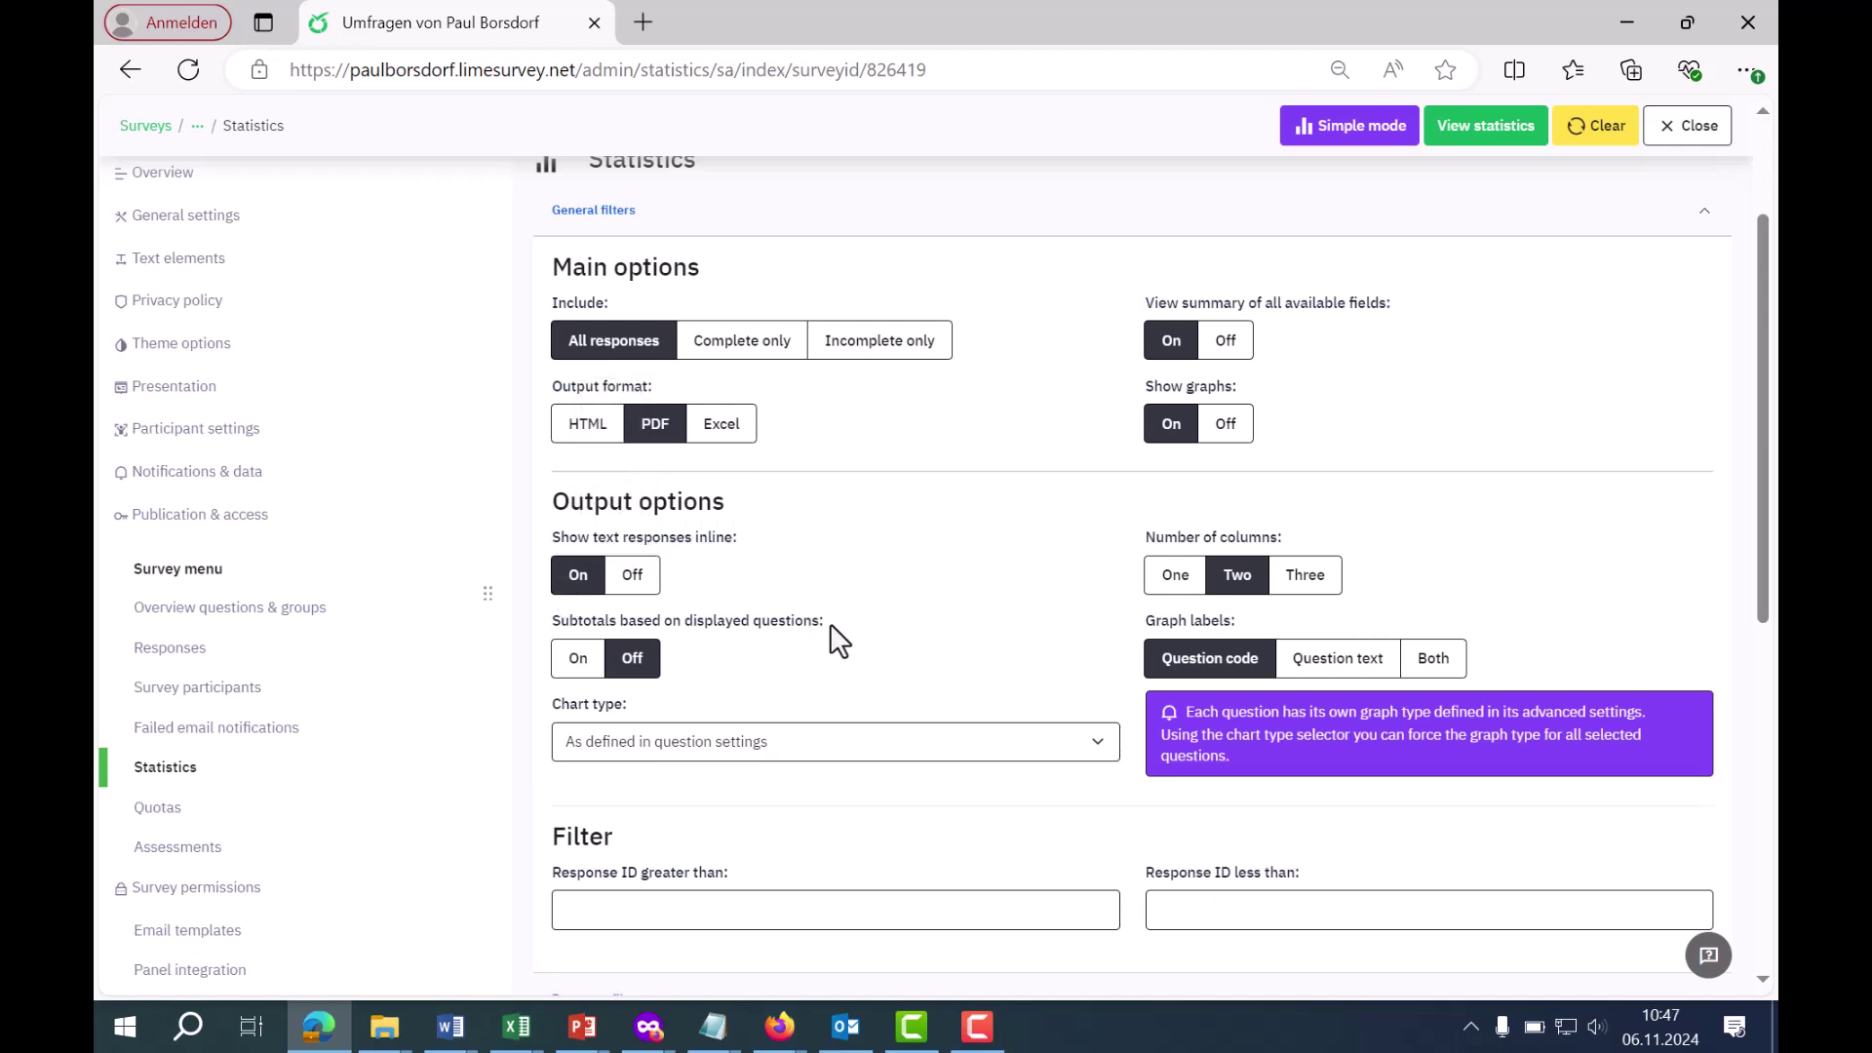
{"action": "left_click_drag", "start_coordinate": [829, 623], "coordinate": [572, 616]}
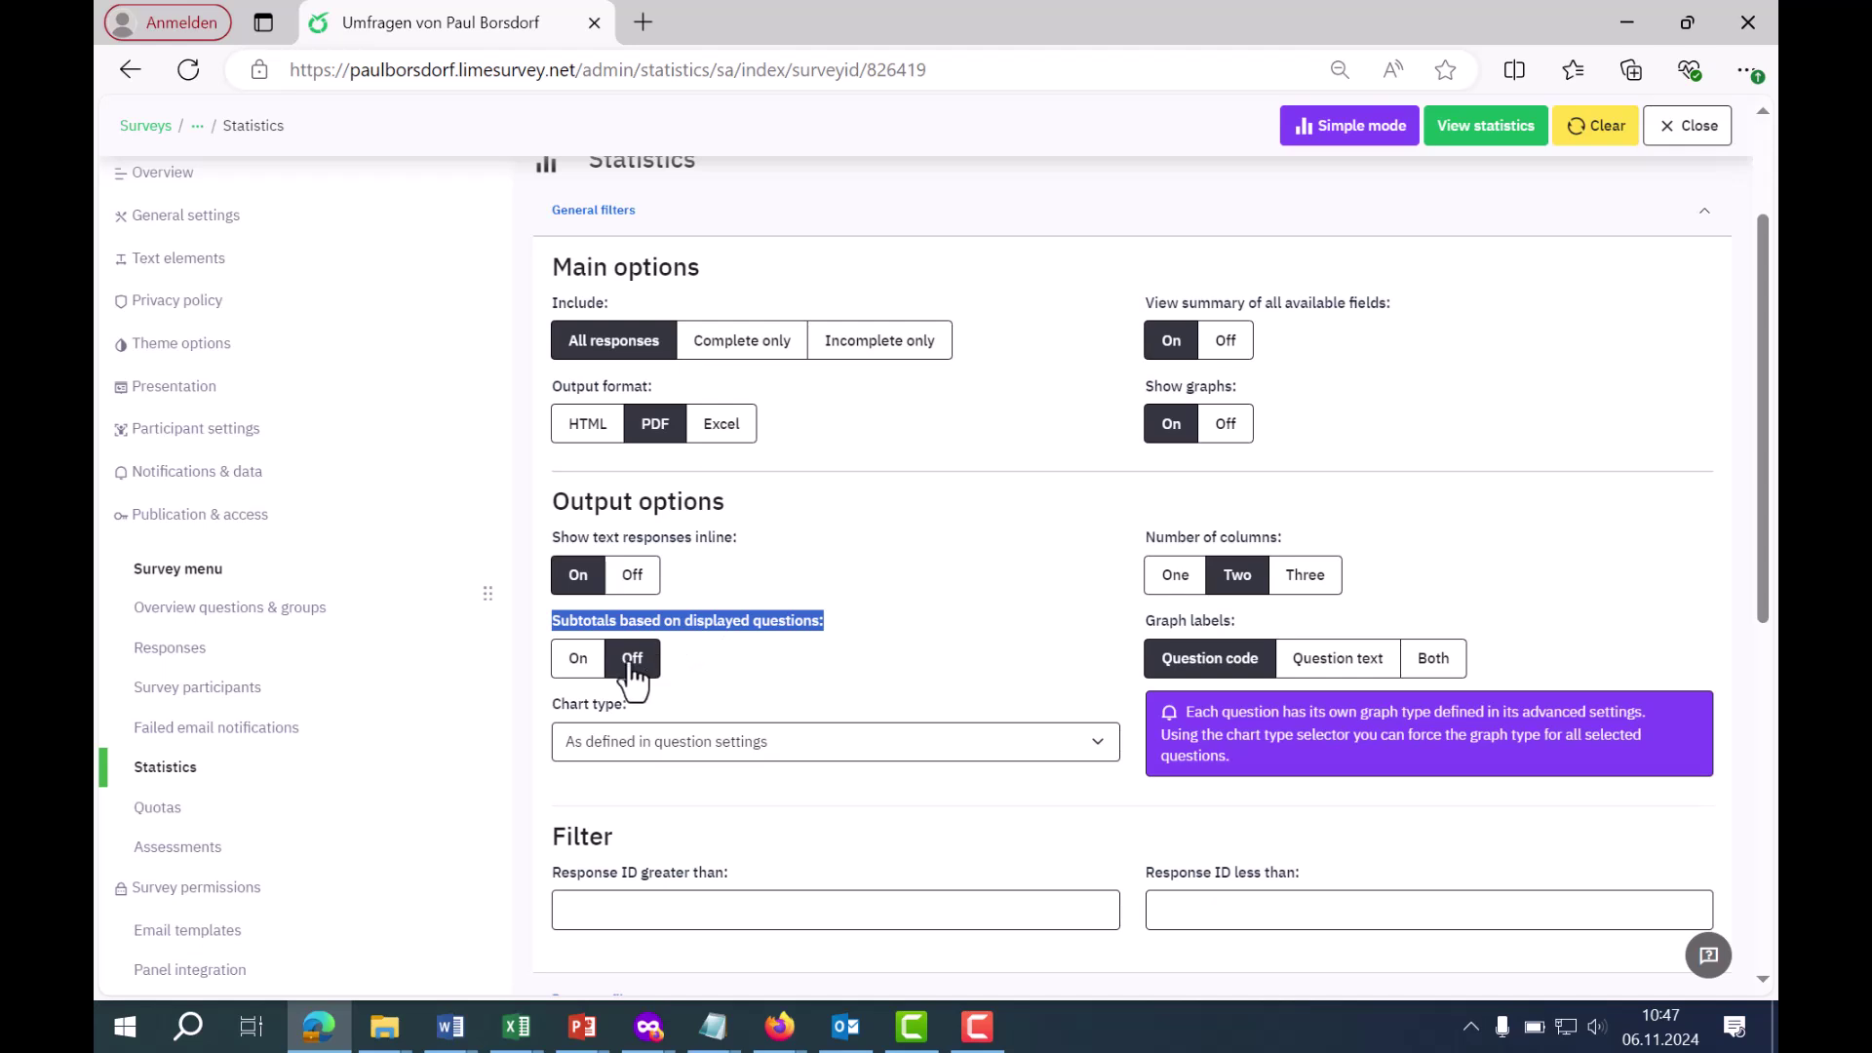
{"action": "left_click", "coordinate": [580, 660]}
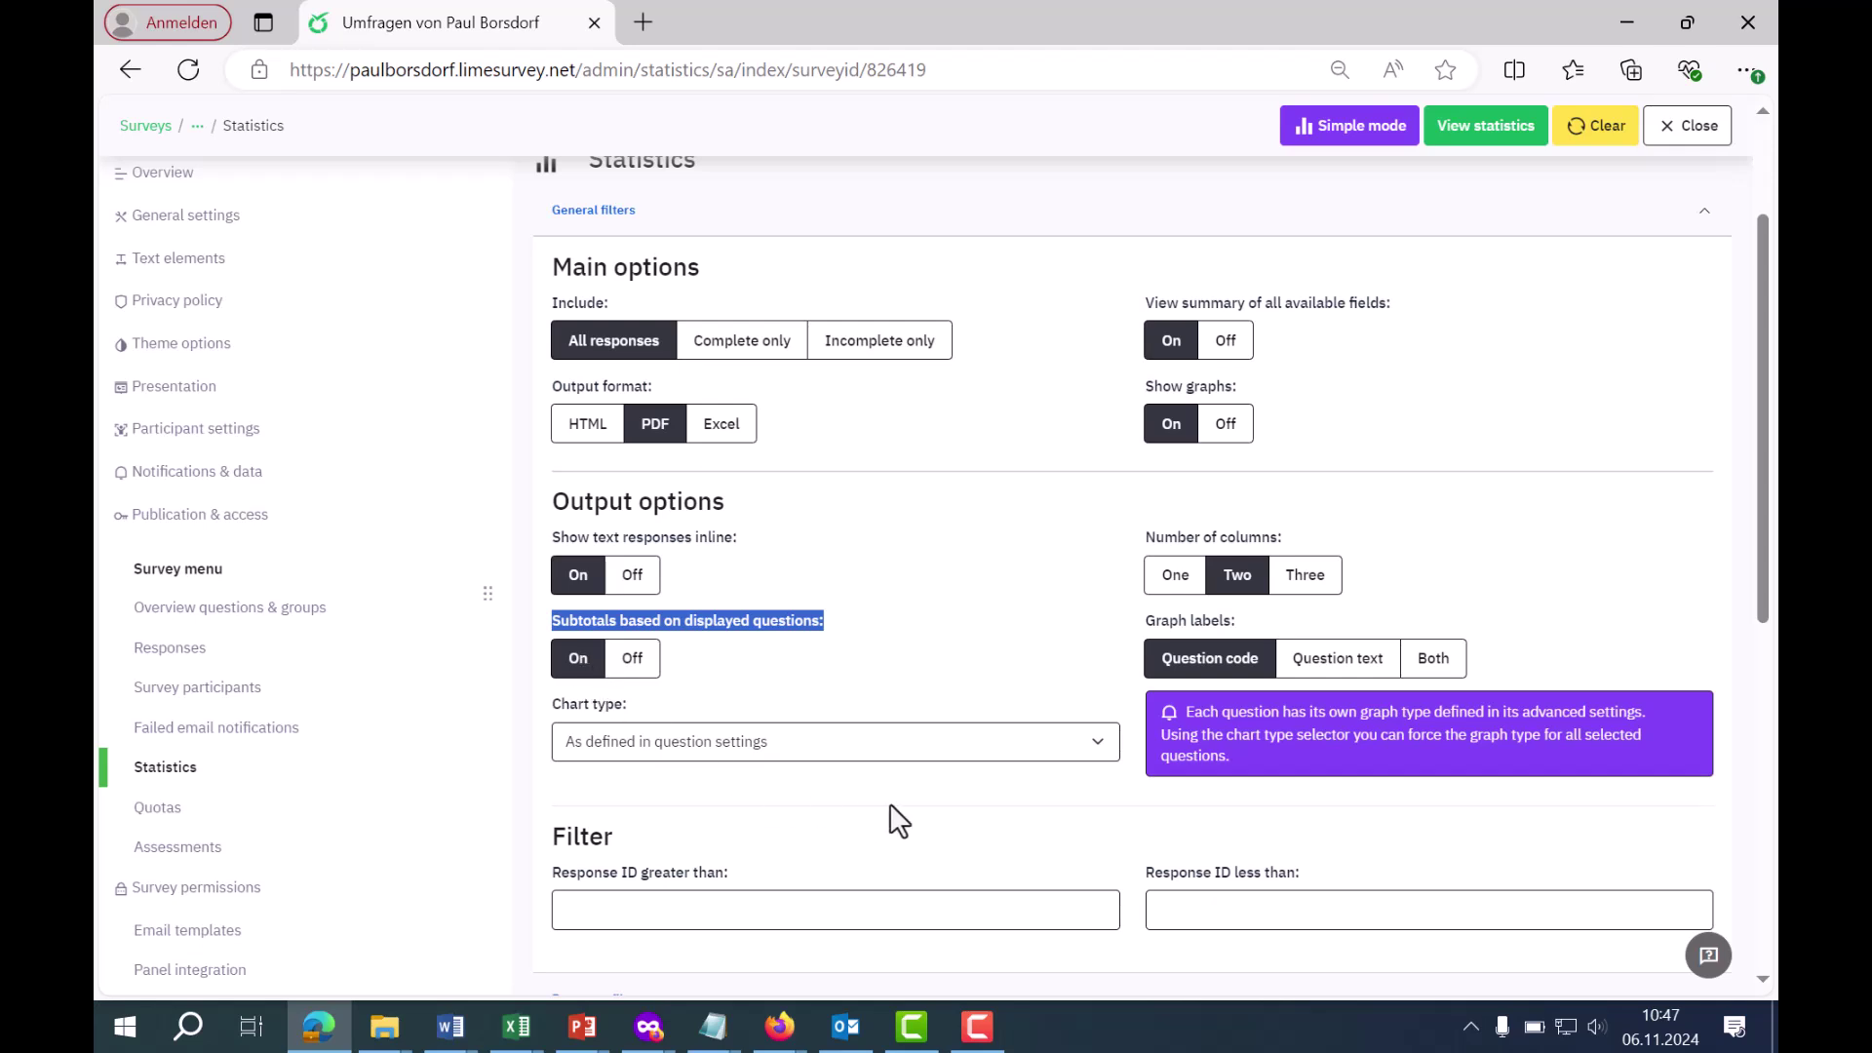
Force the chart type to Bar chart and set Graph labels to Both
{"action": "left_click", "coordinate": [1106, 751]}
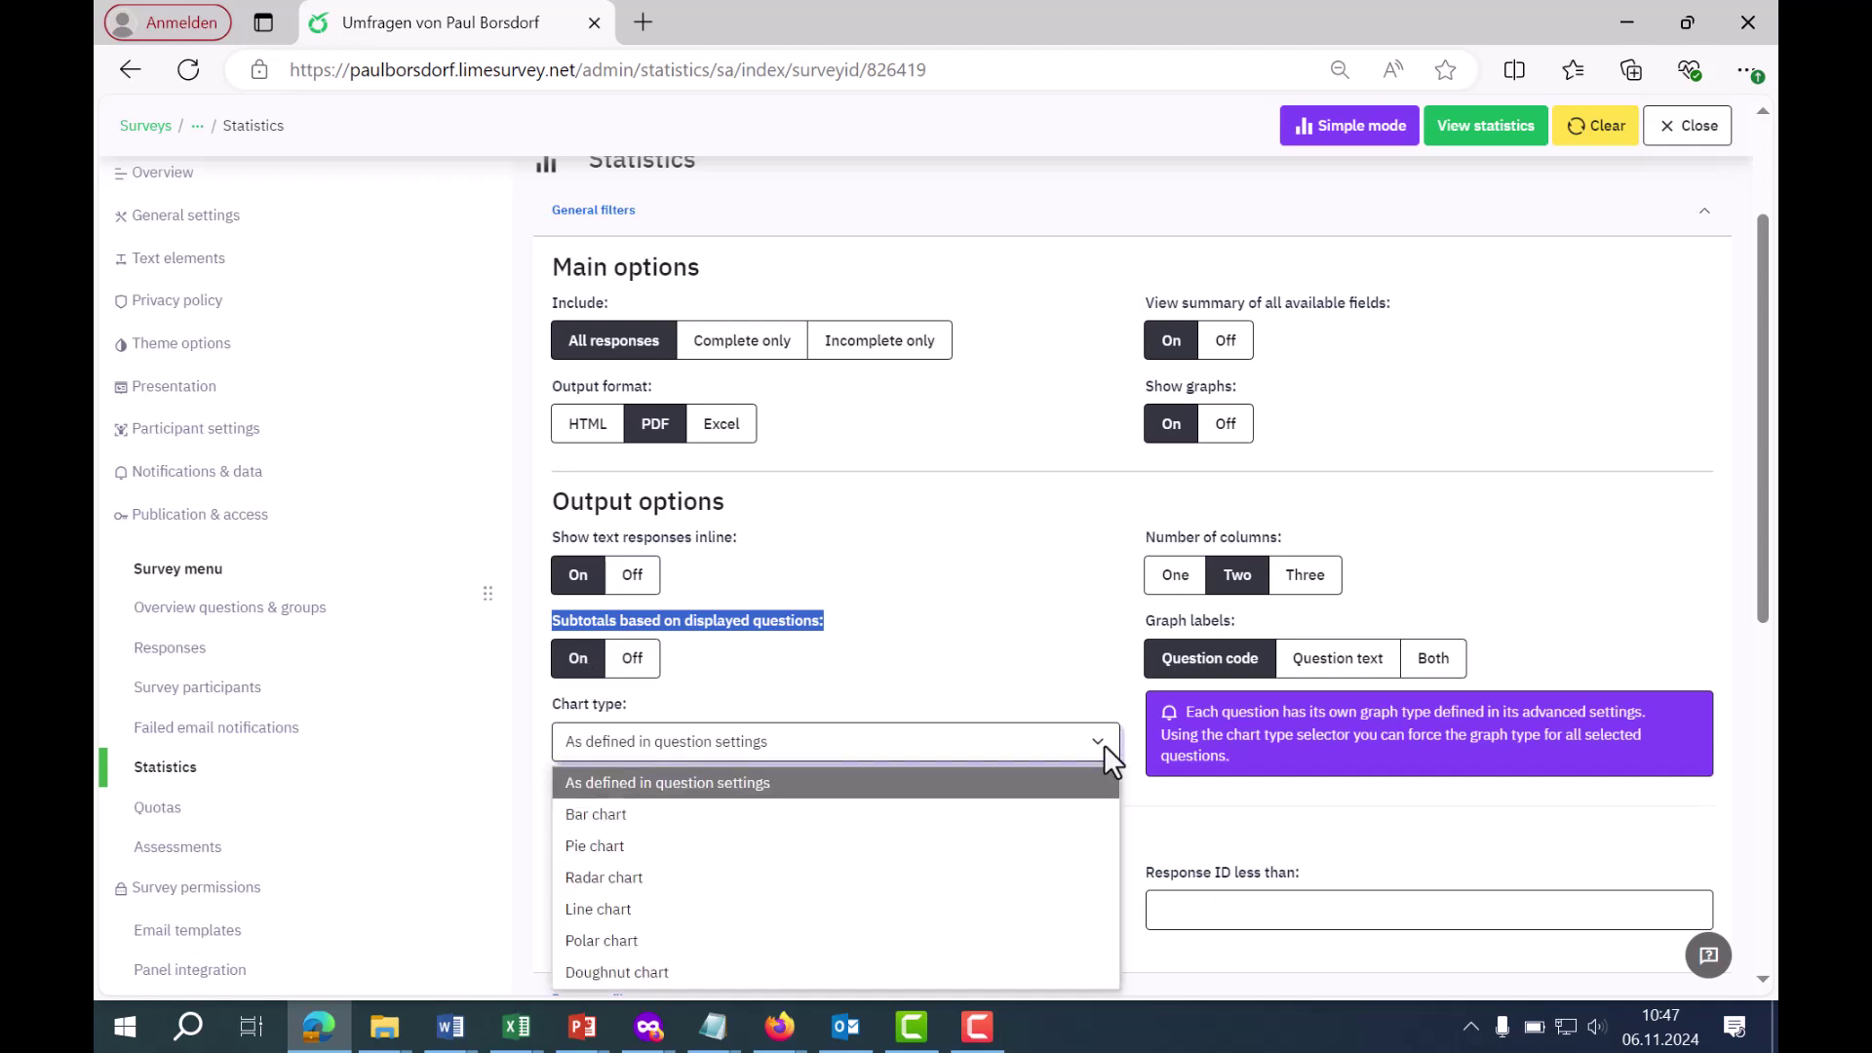
{"action": "left_click", "coordinate": [945, 782]}
{"action": "left_click", "coordinate": [985, 747]}
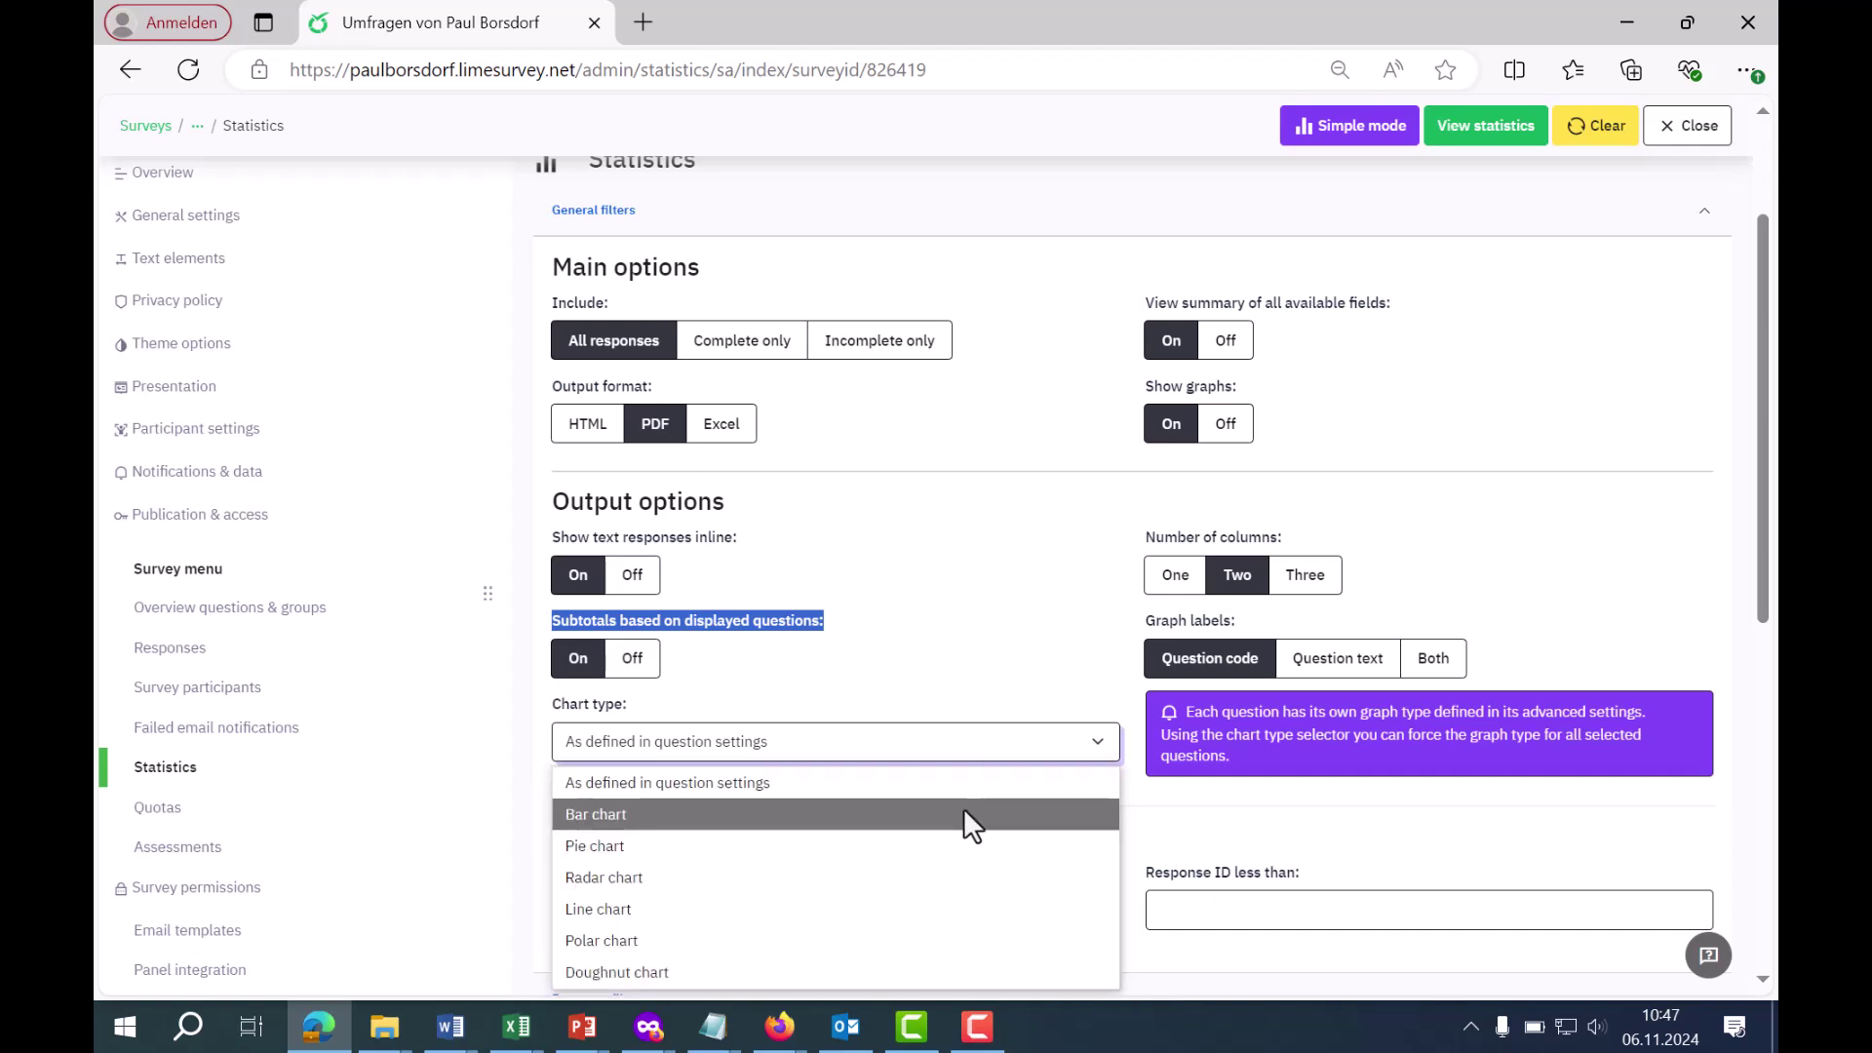
{"action": "left_click", "coordinate": [967, 817]}
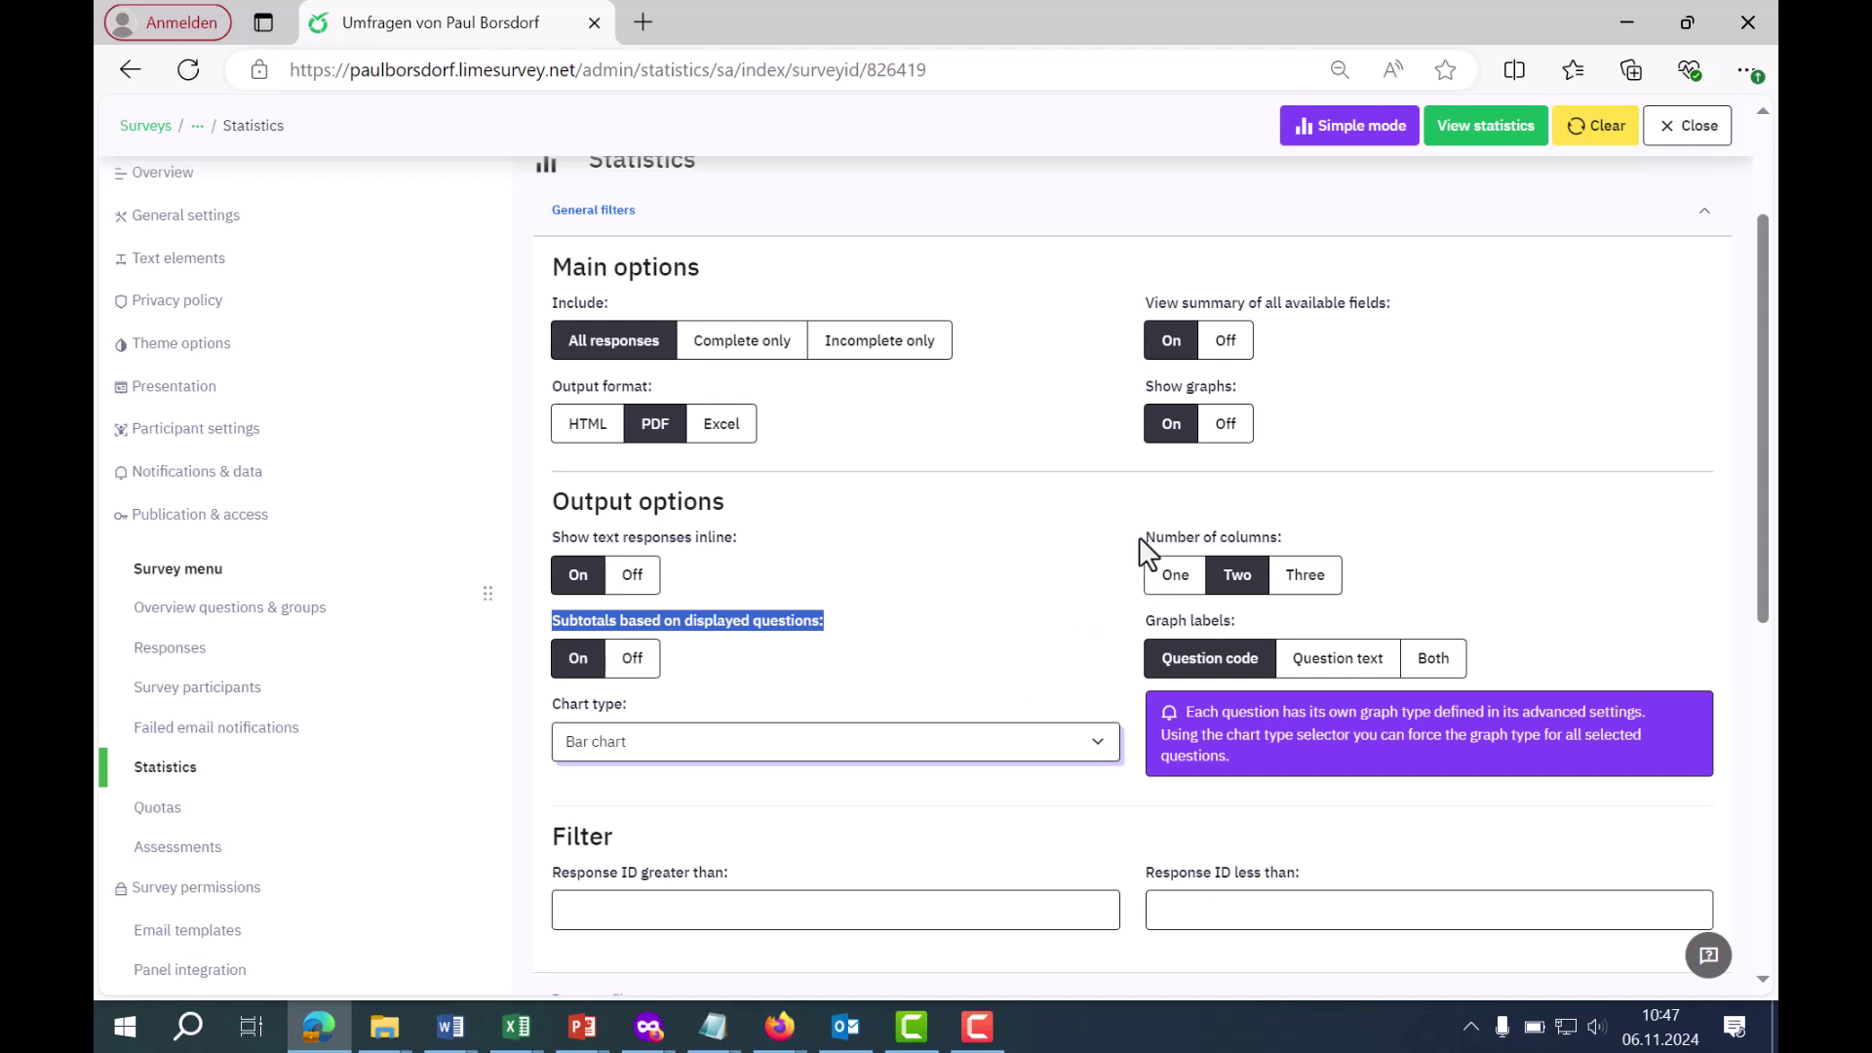
{"action": "left_click_drag", "start_coordinate": [1141, 539], "coordinate": [1201, 543]}
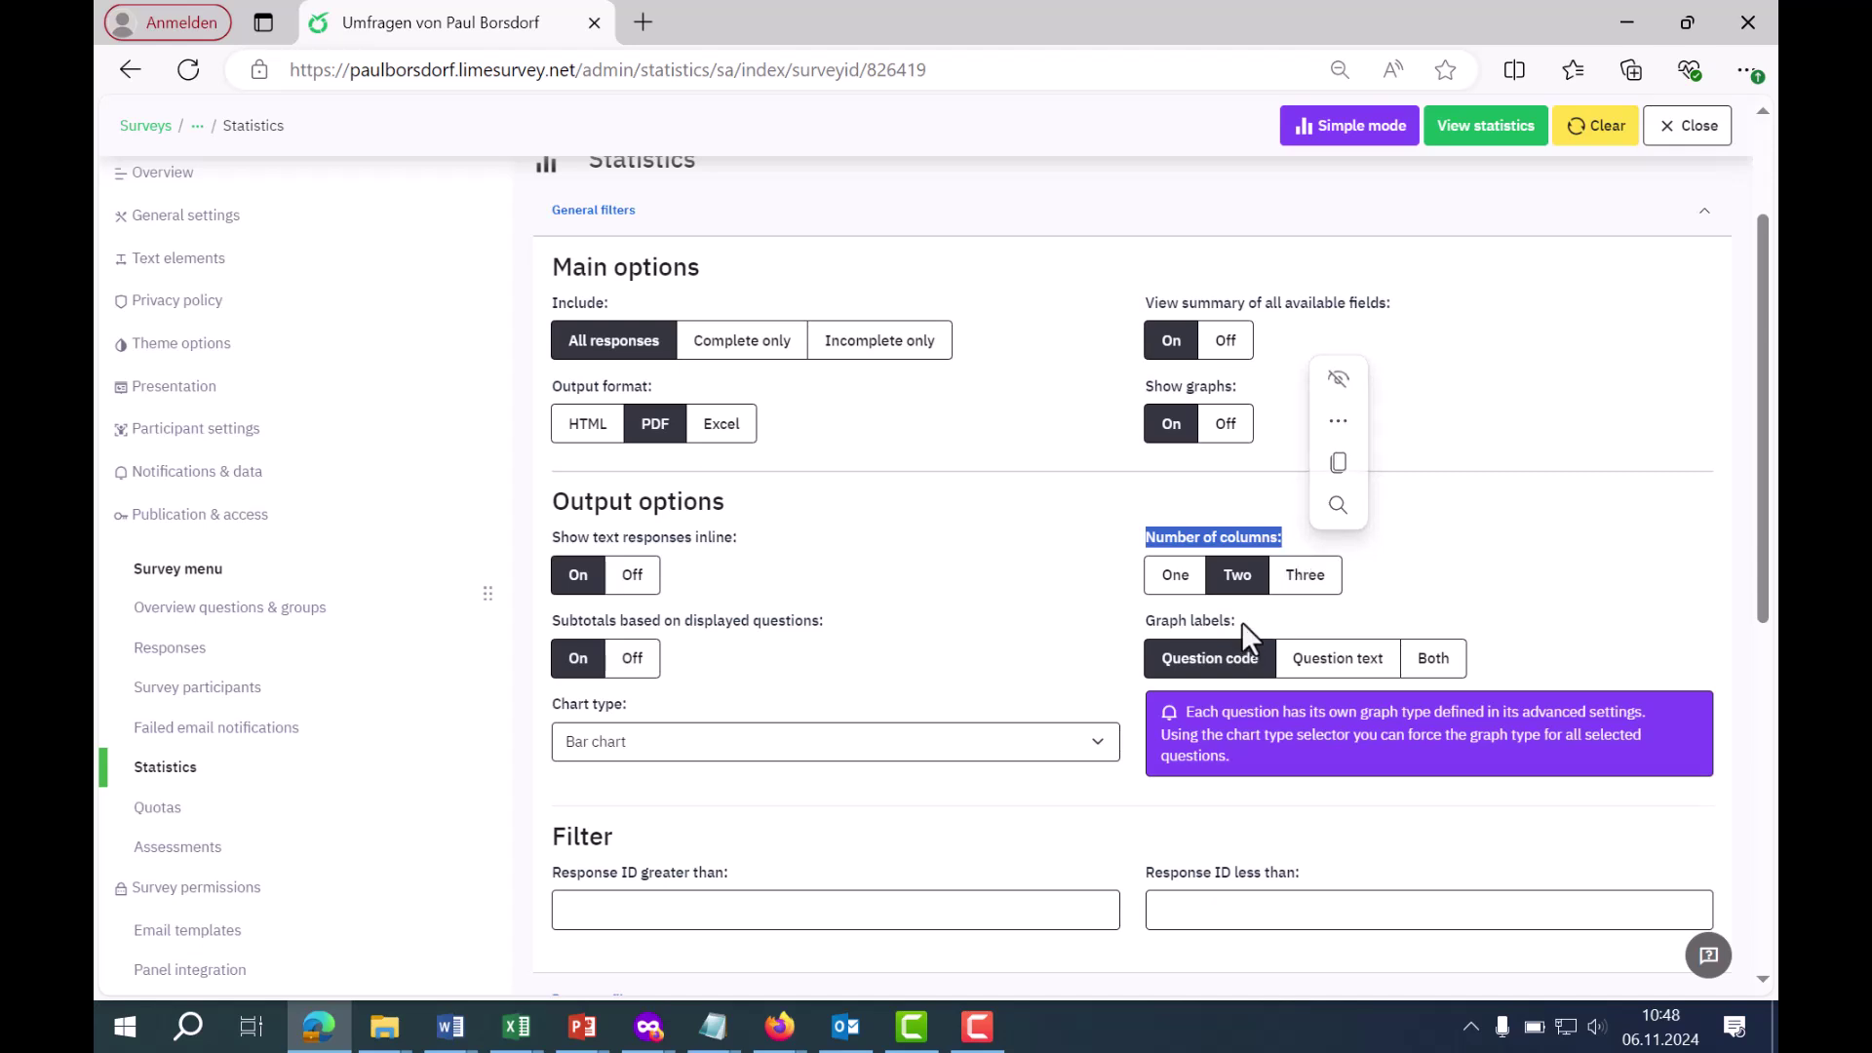
{"action": "left_click_drag", "start_coordinate": [1243, 622], "coordinate": [1131, 643]}
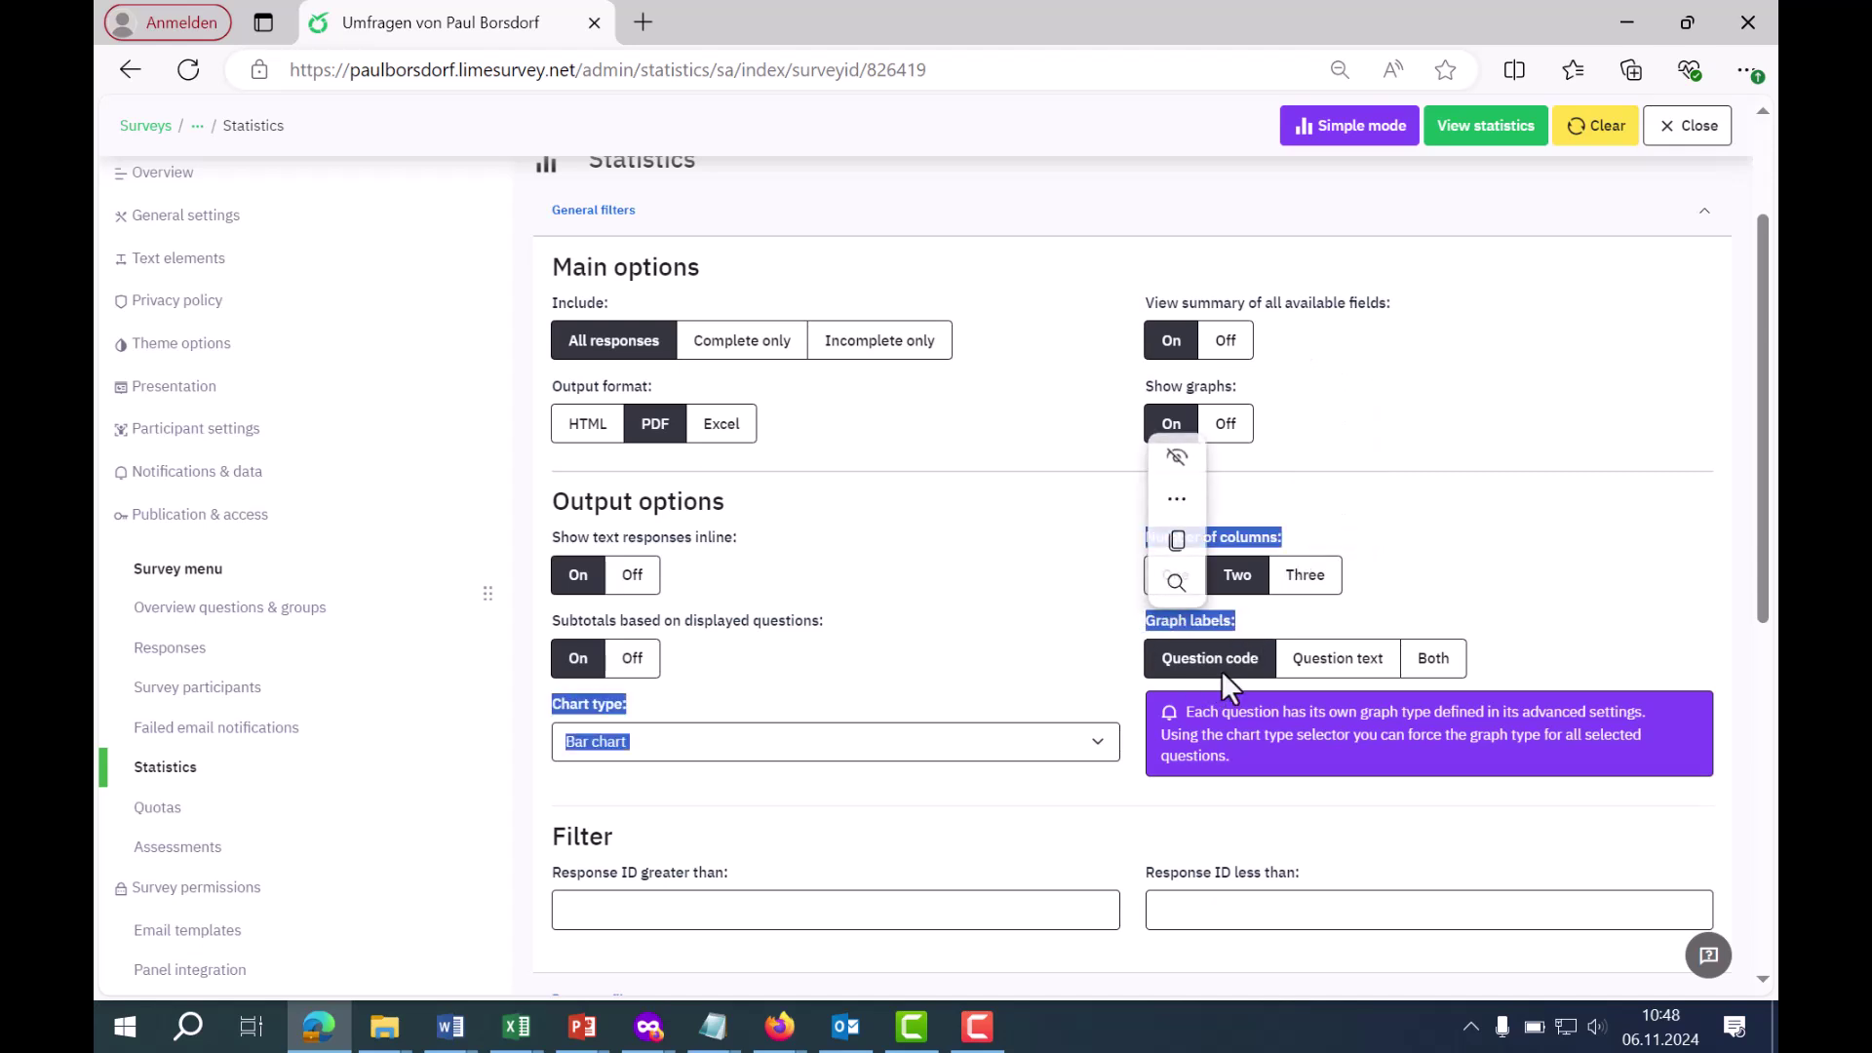
{"action": "left_click", "coordinate": [1336, 669]}
{"action": "left_click", "coordinate": [1439, 667]}
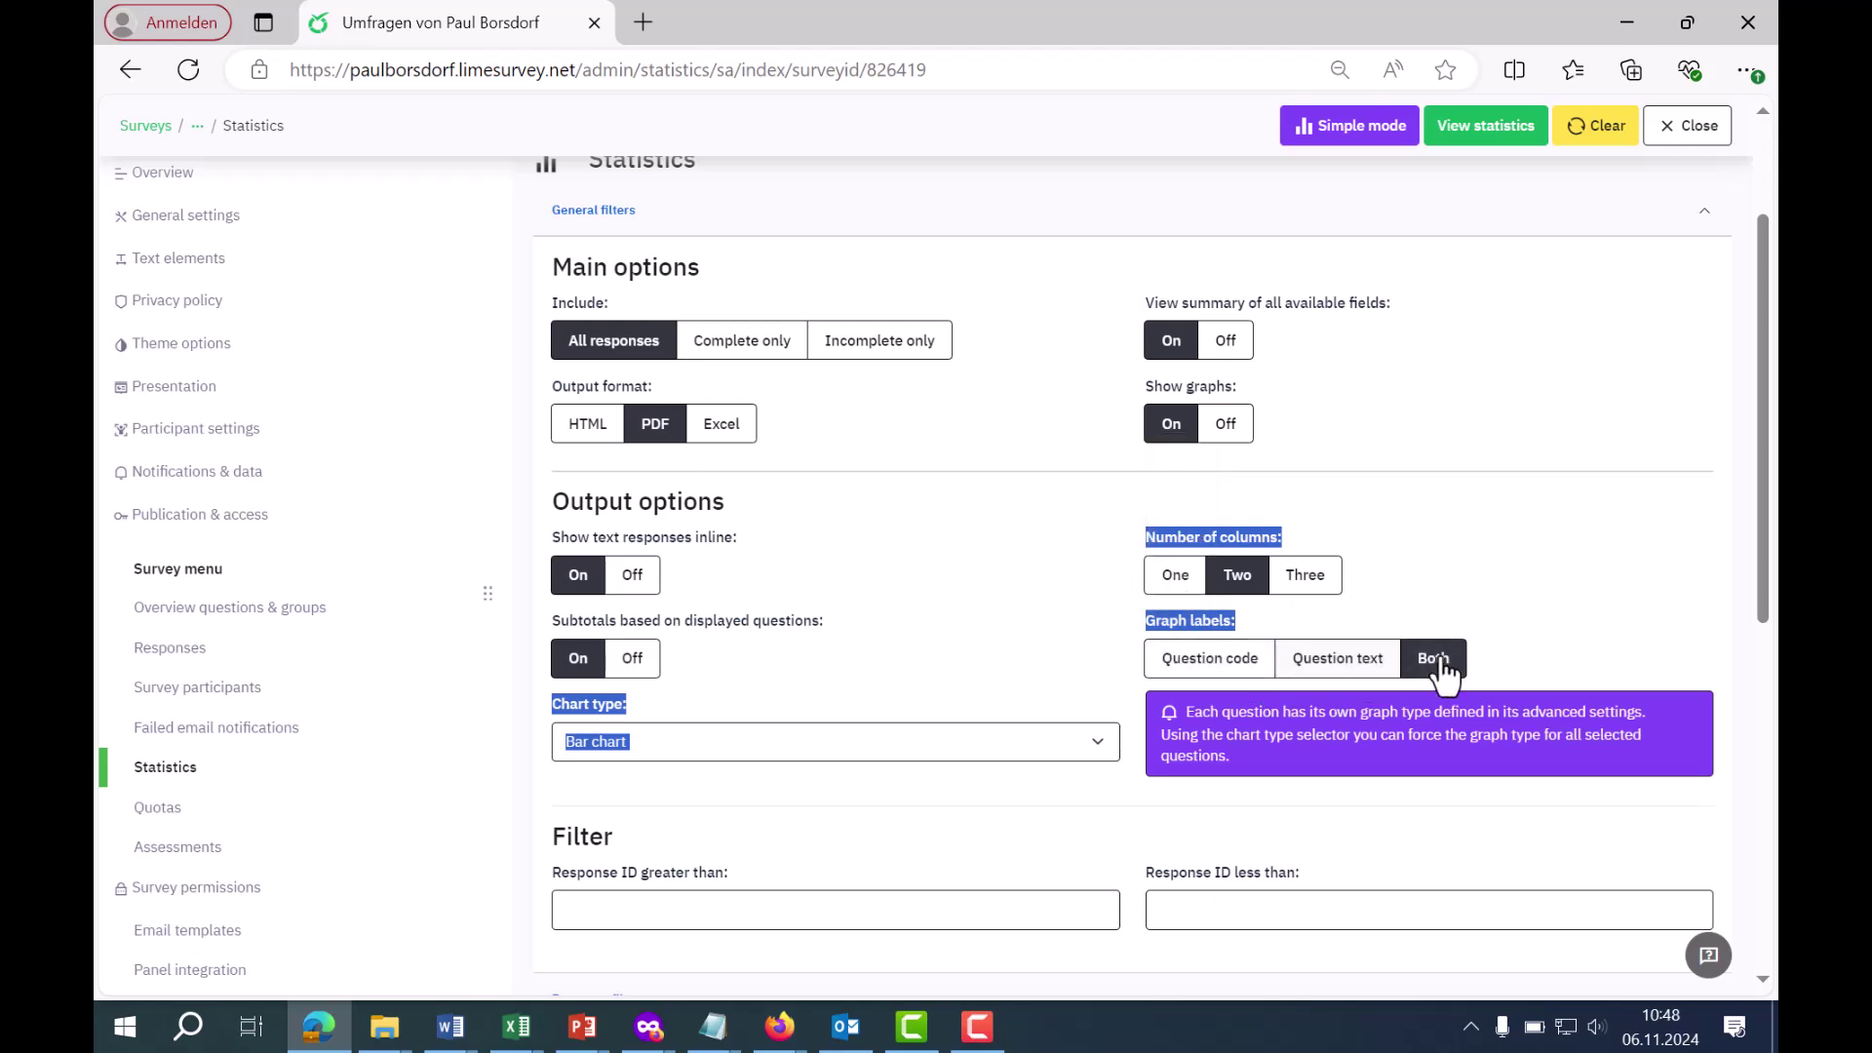
{"action": "left_click_drag", "start_coordinate": [1761, 472], "coordinate": [1777, 616]}
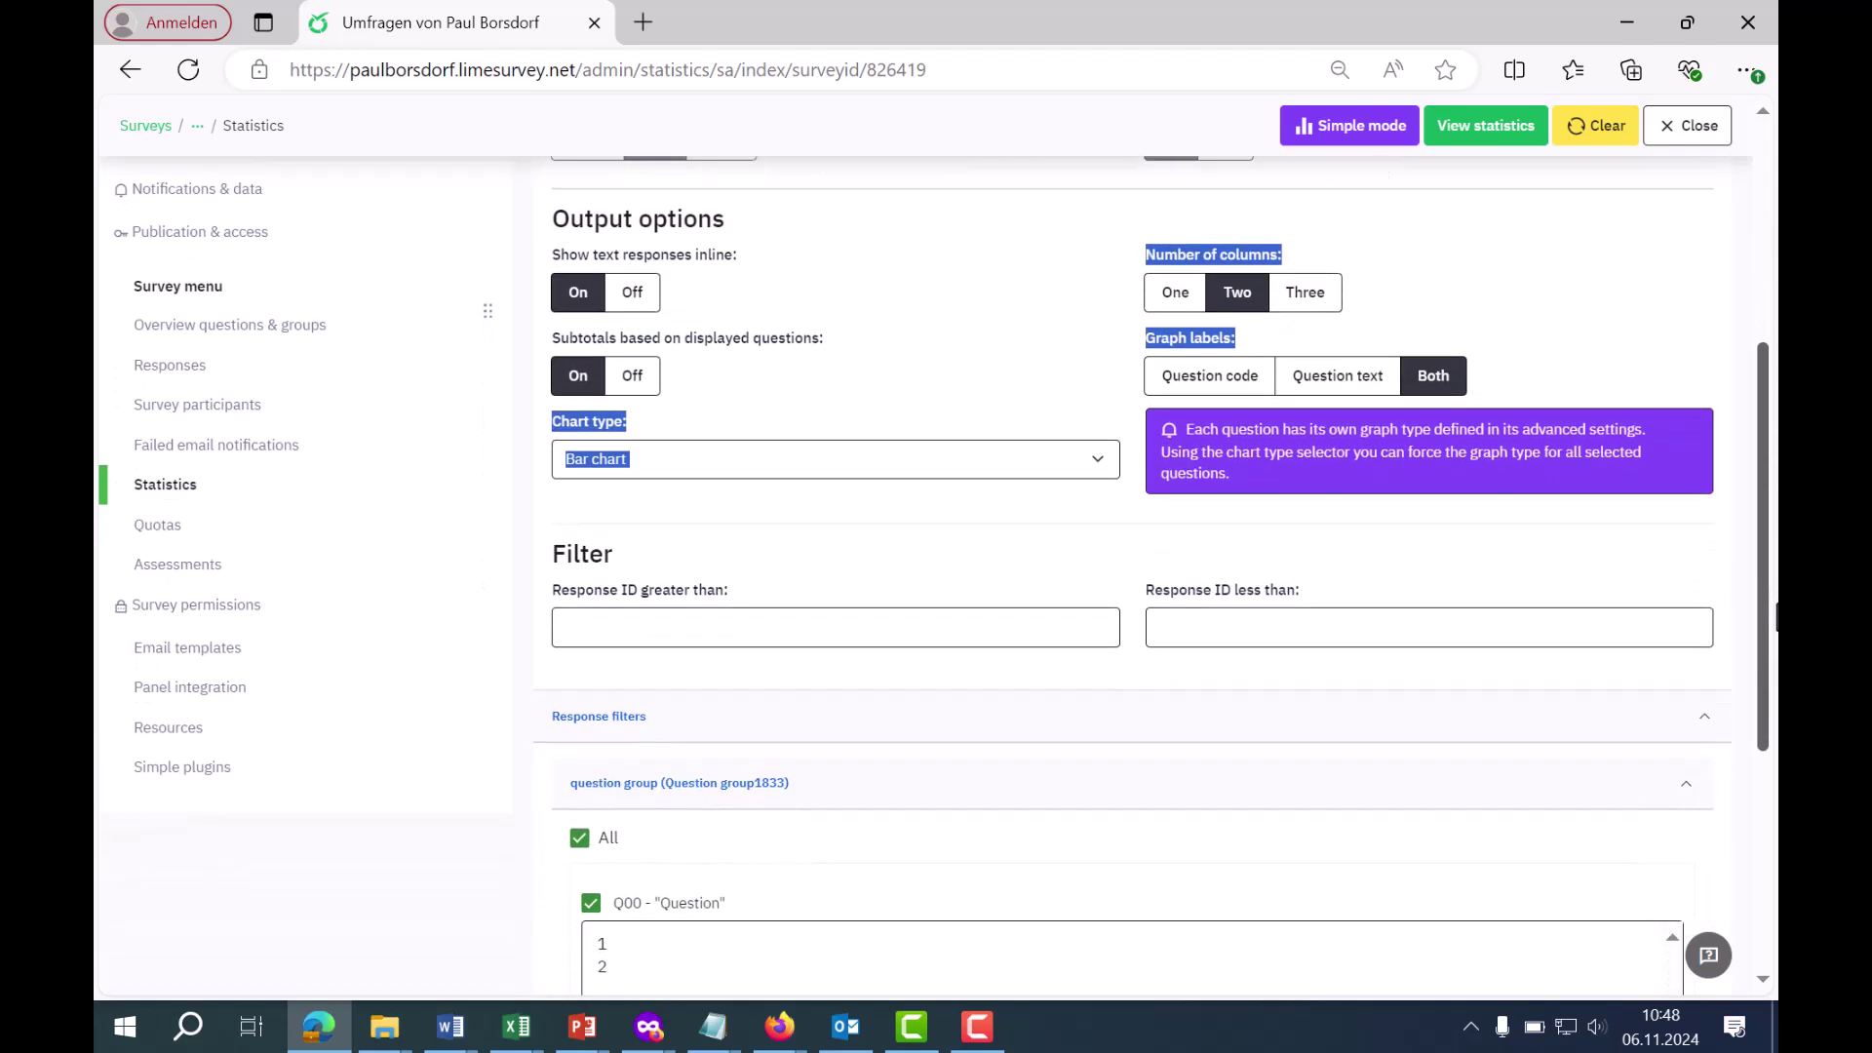
Limit statistics to response IDs greater than 1 and less than 10
{"action": "scroll", "coordinate": [1773, 618], "scroll_direction": "down", "scroll_amount": 1}
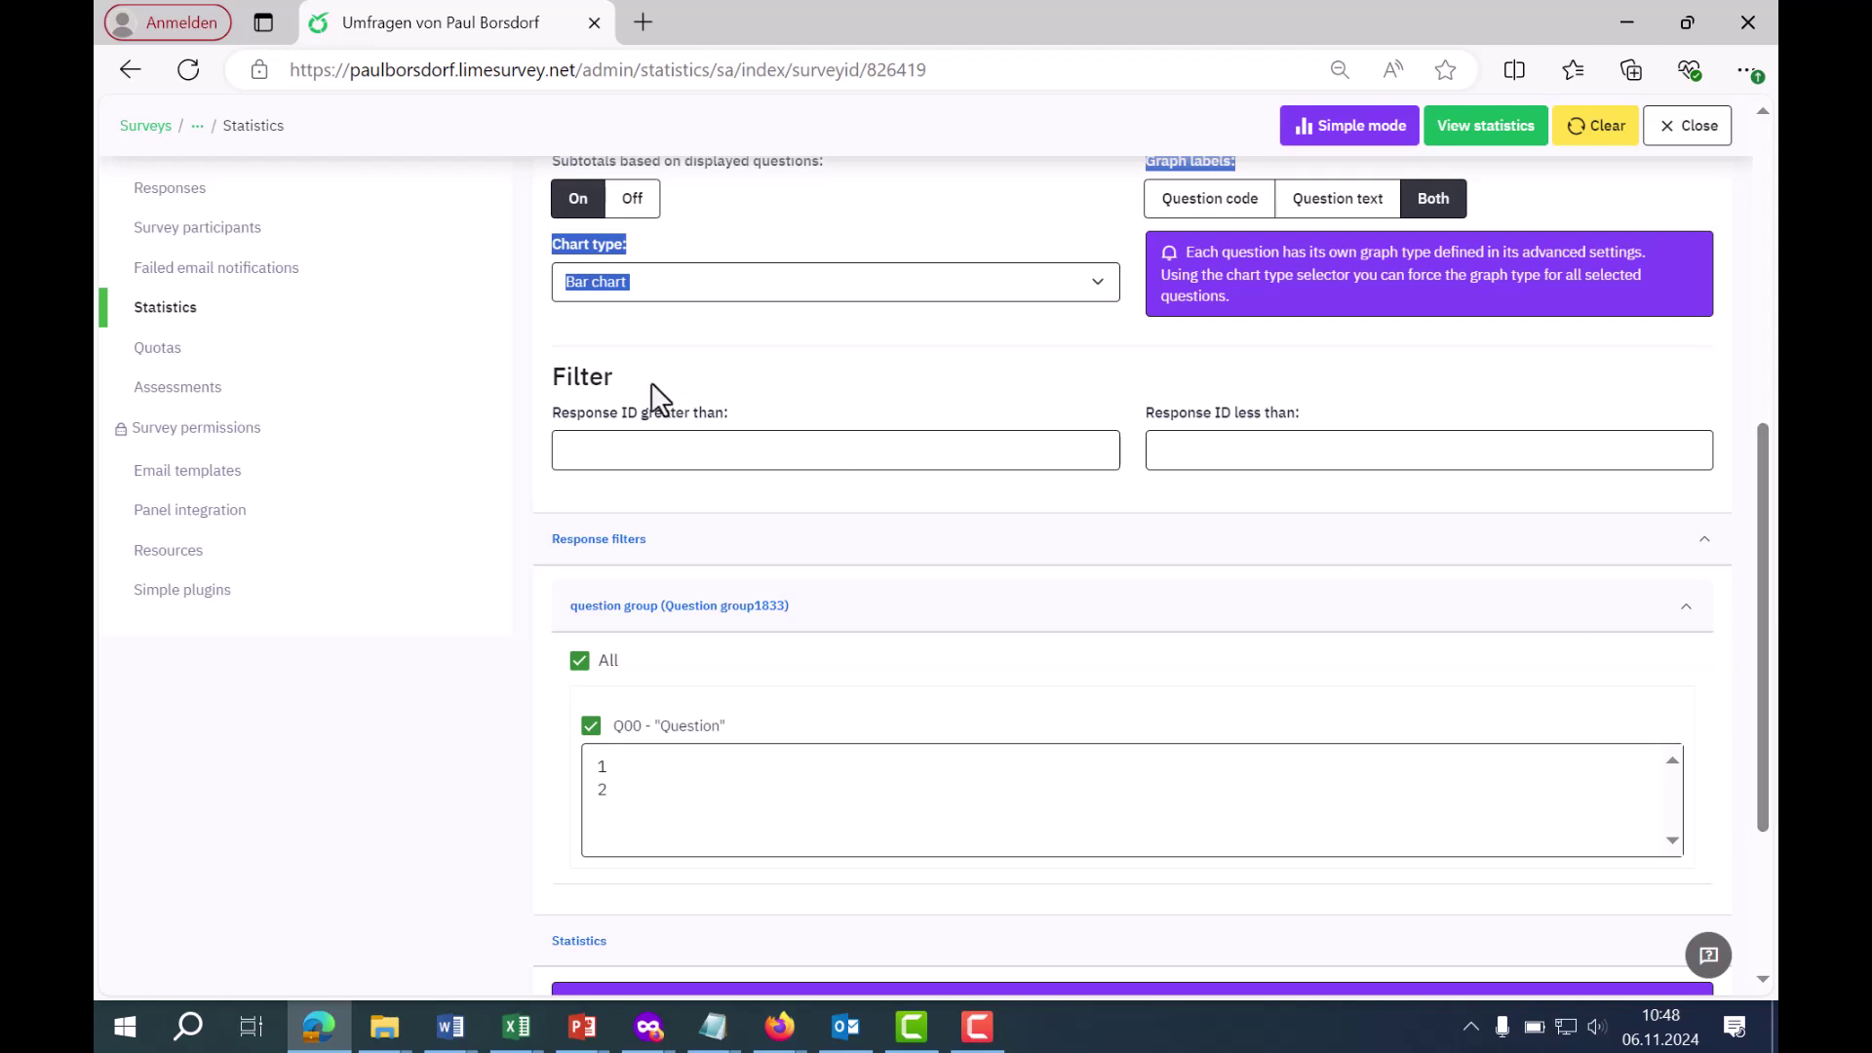
{"action": "left_click_drag", "start_coordinate": [630, 374], "coordinate": [542, 383]}
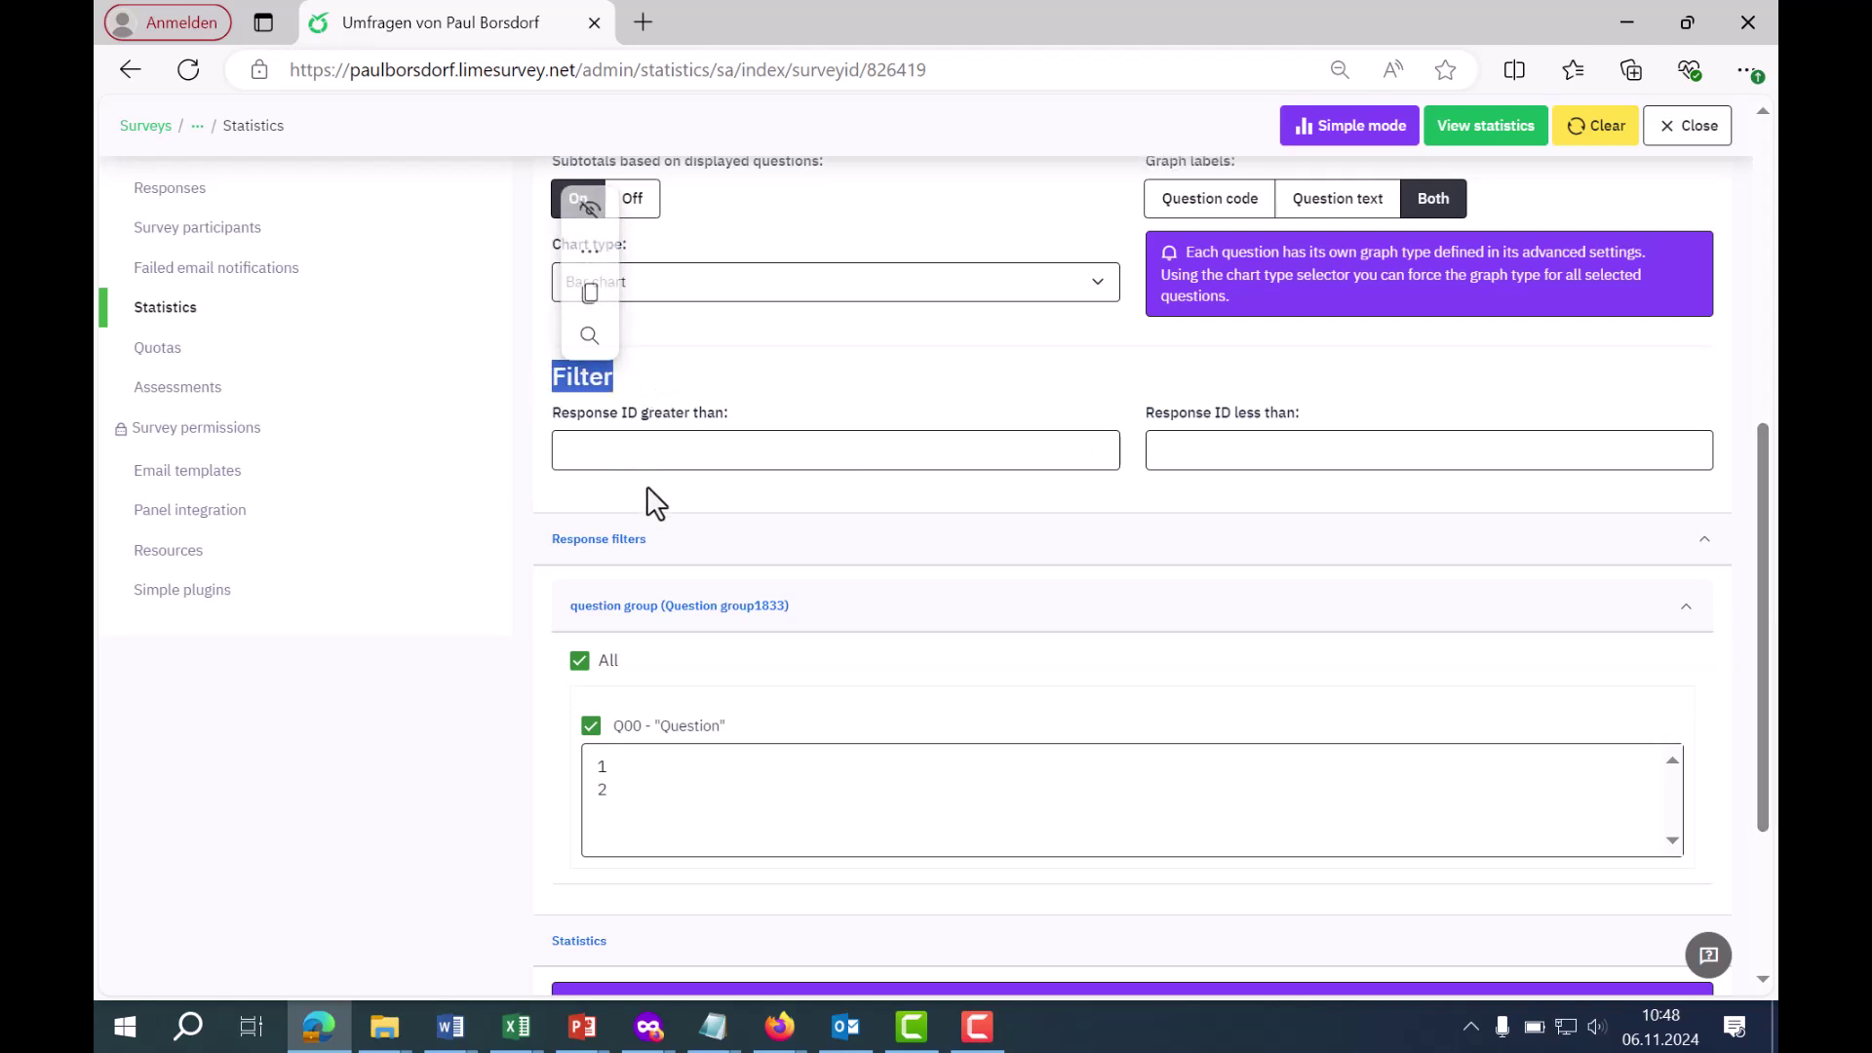
{"action": "left_click", "coordinate": [690, 460]}
{"action": "type", "text": "1"}
{"action": "left_click", "coordinate": [1175, 450]}
{"action": "type", "text": "10"}
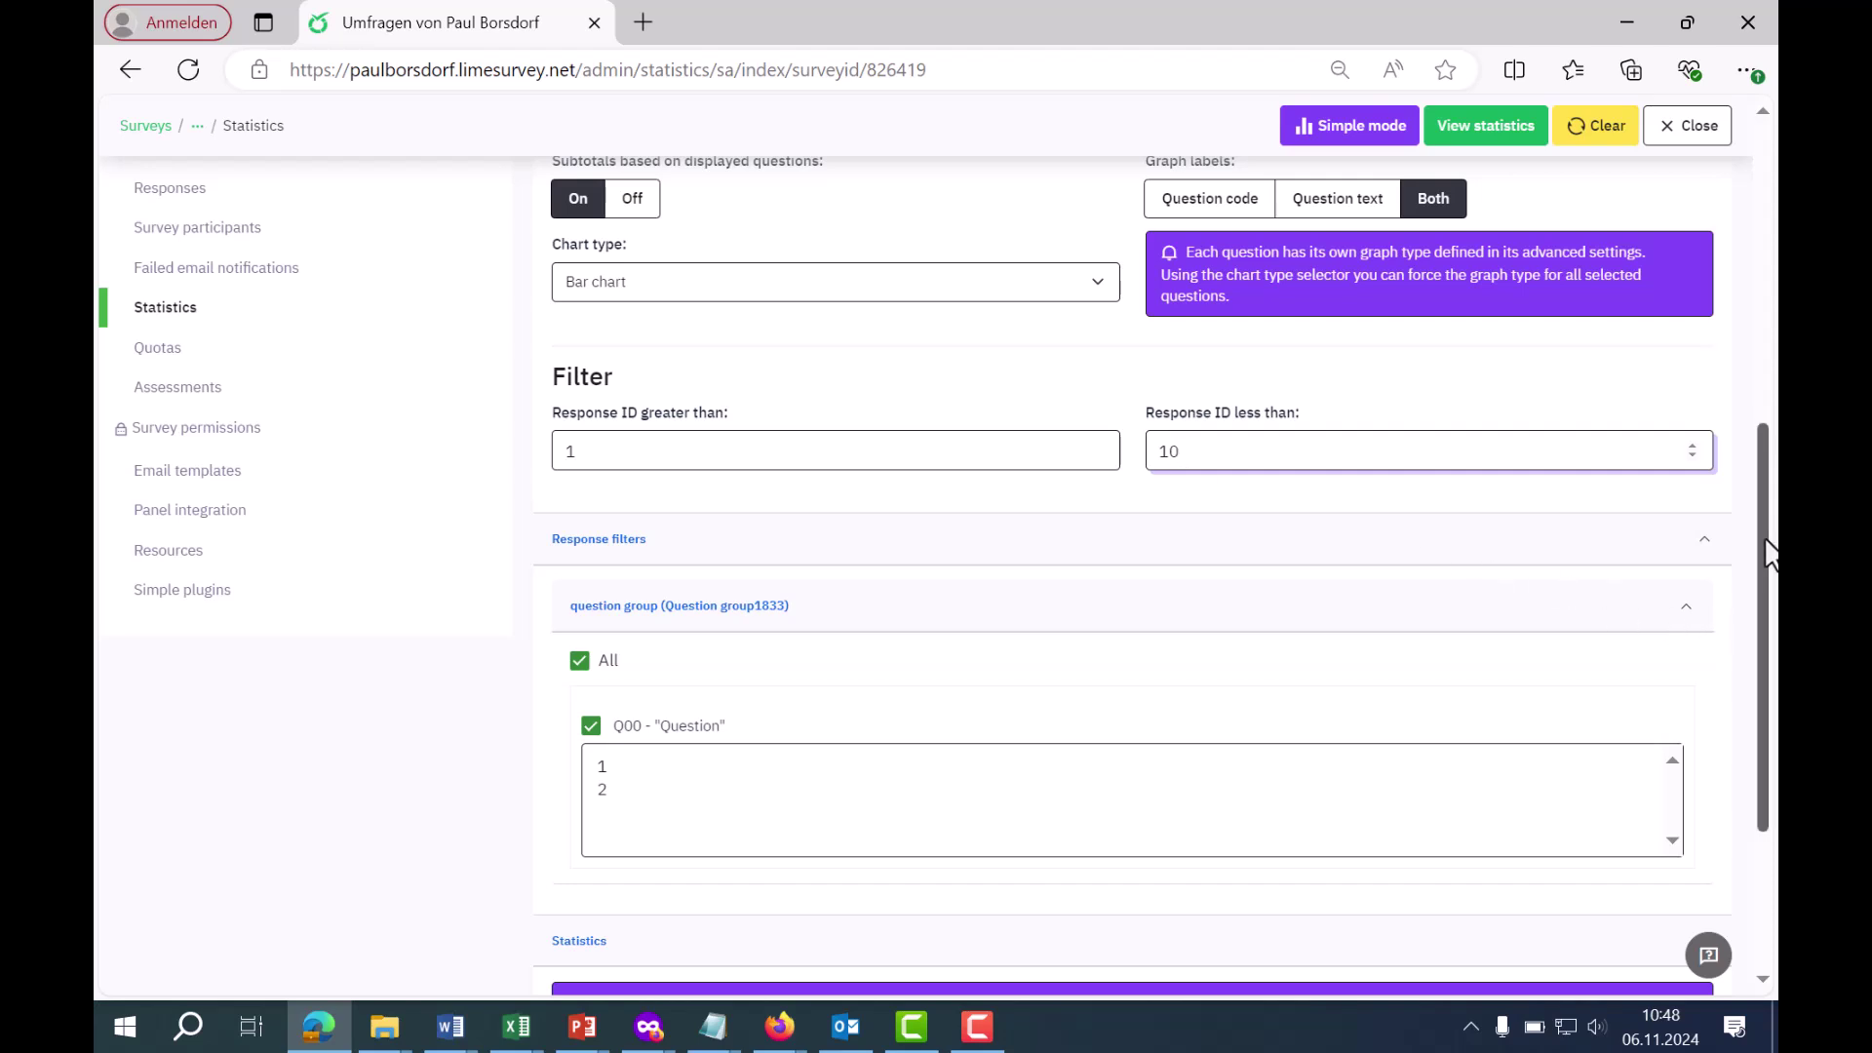
Under Response filters, tick Q00 'Question' and pick answer 1
{"action": "scroll", "coordinate": [1769, 596], "scroll_direction": "down", "scroll_amount": 1}
{"action": "scroll", "coordinate": [1770, 596], "scroll_direction": "down", "scroll_amount": 1}
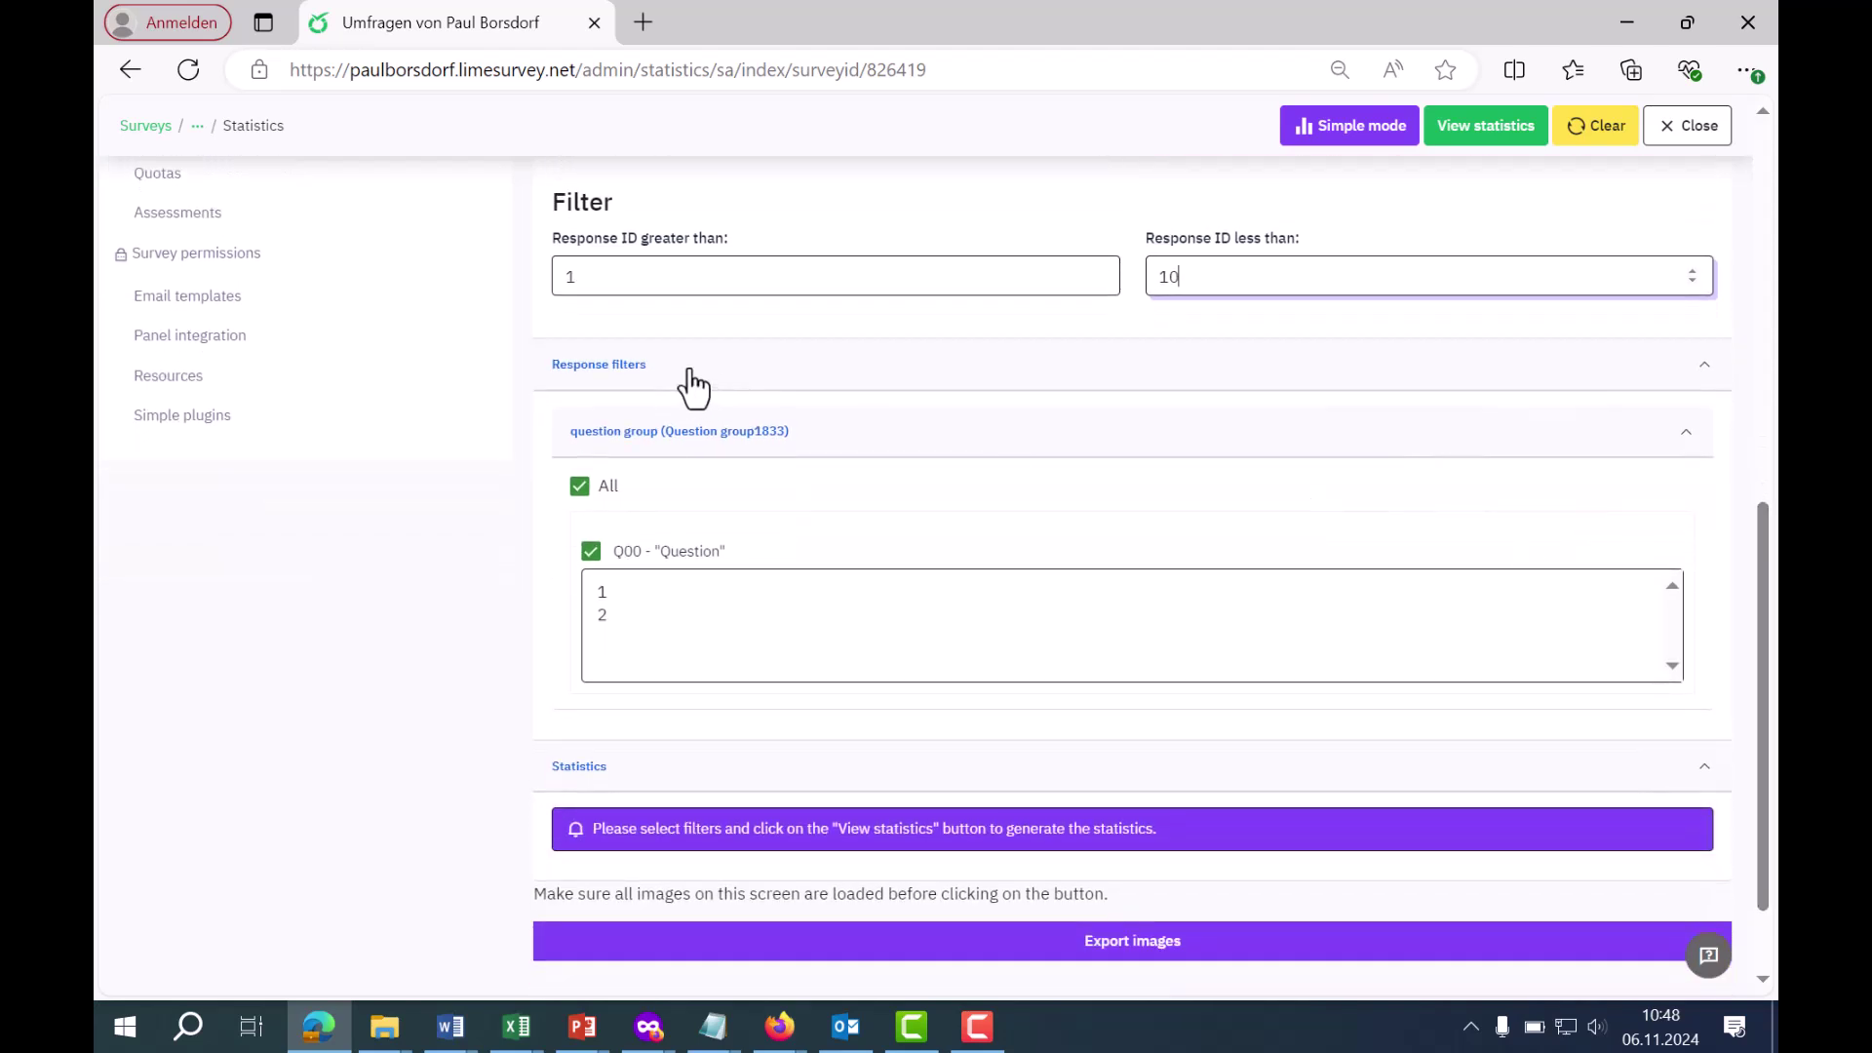
{"action": "left_click", "coordinate": [548, 368]}
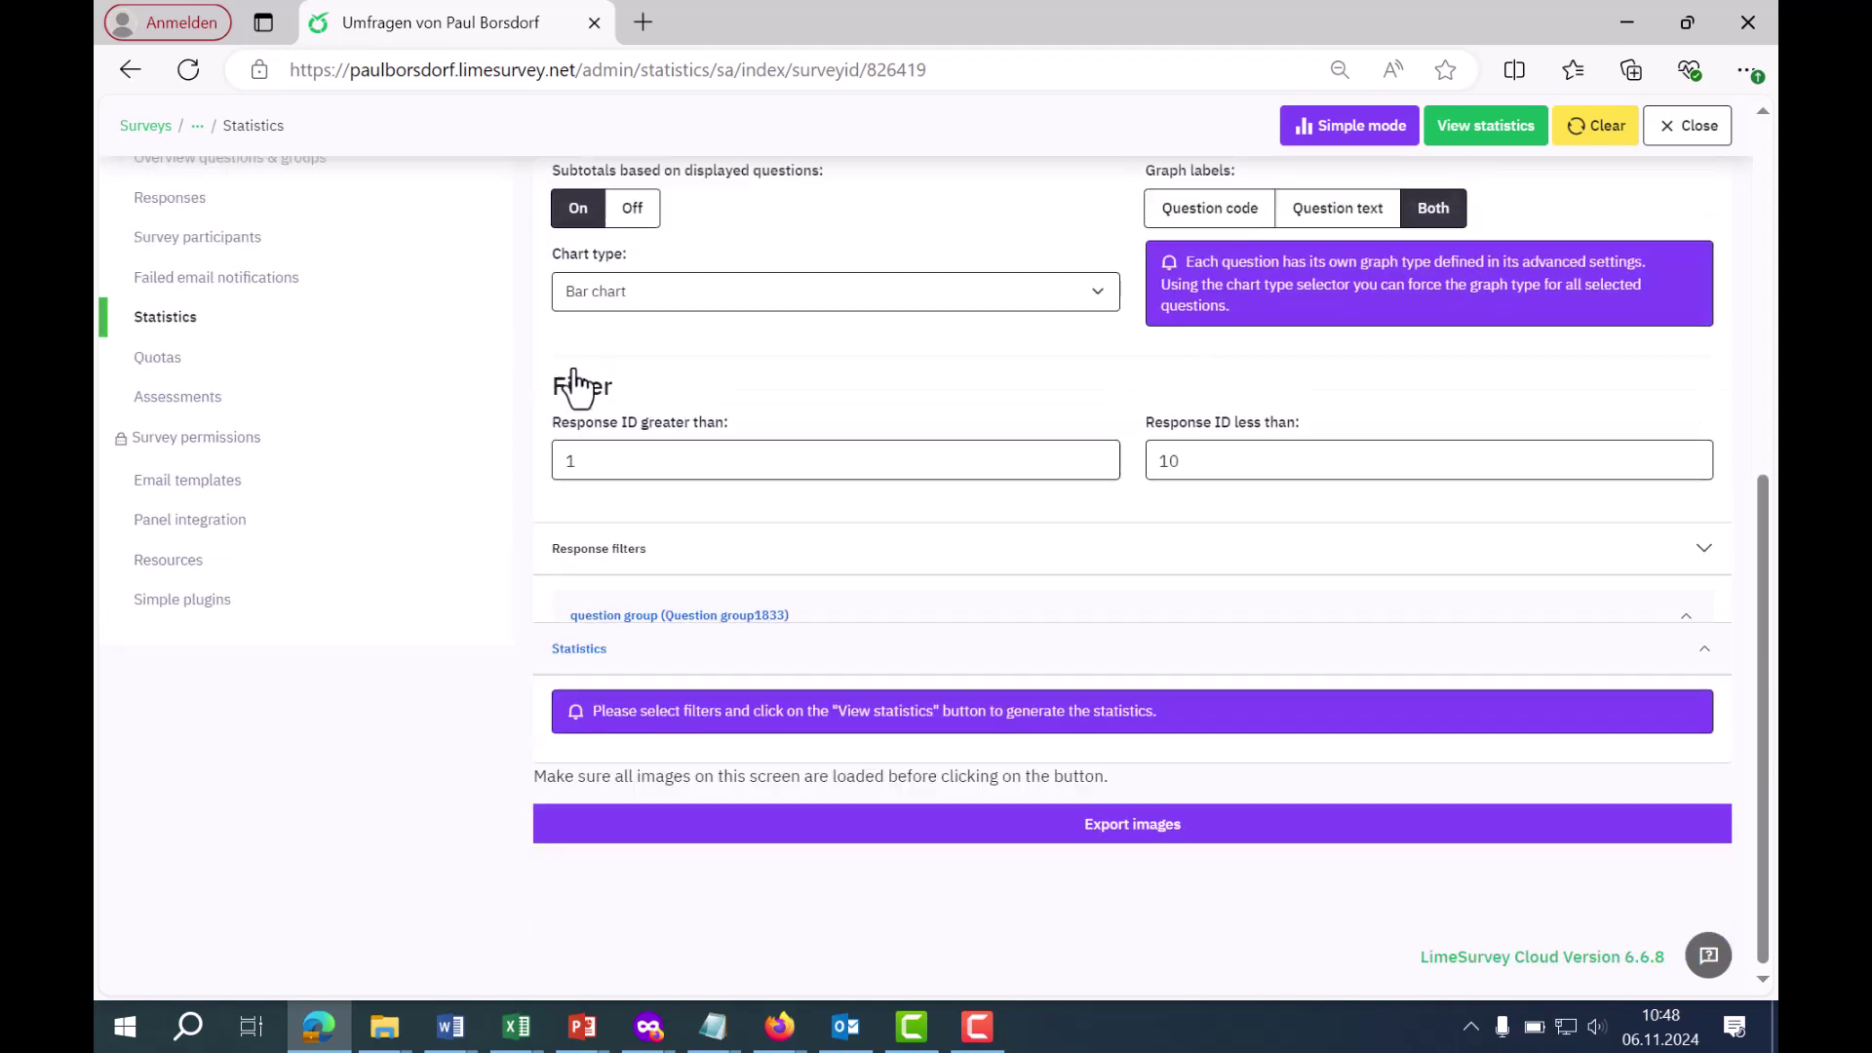
{"action": "left_click", "coordinate": [587, 599]}
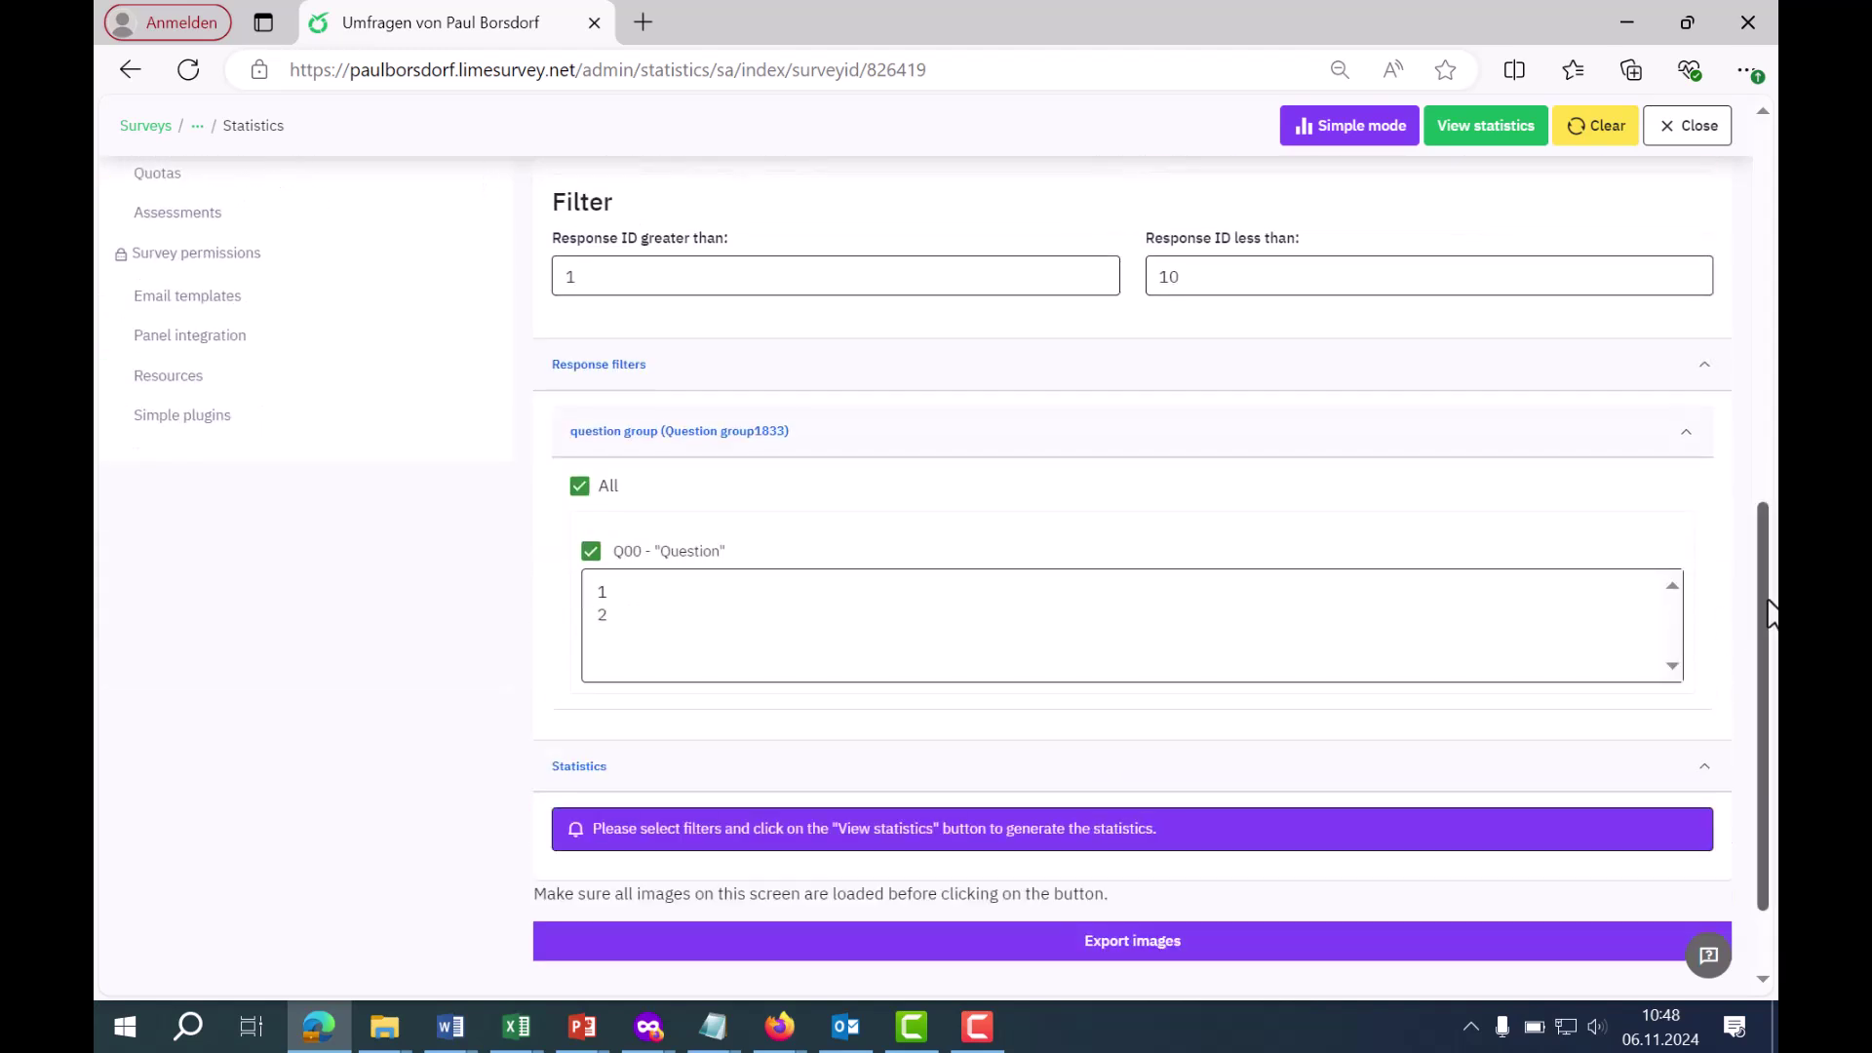
{"action": "left_click_drag", "start_coordinate": [1773, 620], "coordinate": [1777, 677]}
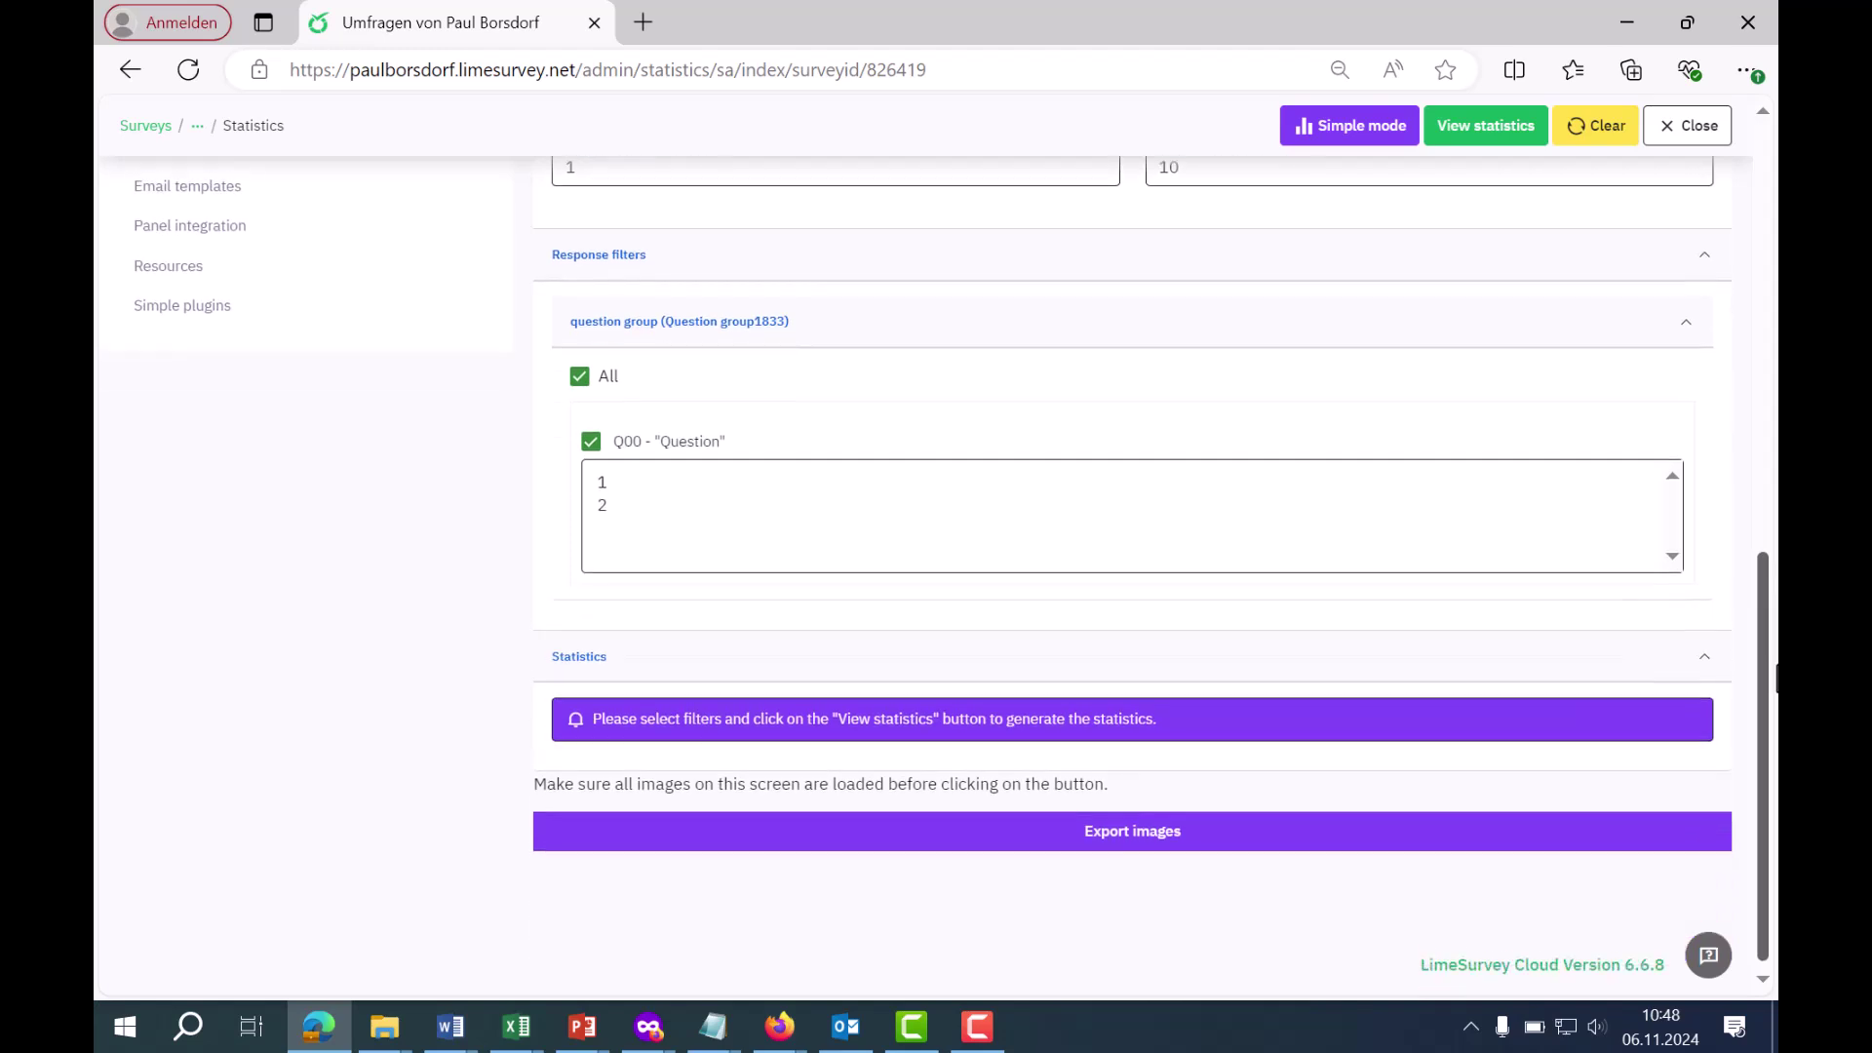
{"action": "left_click", "coordinate": [591, 438]}
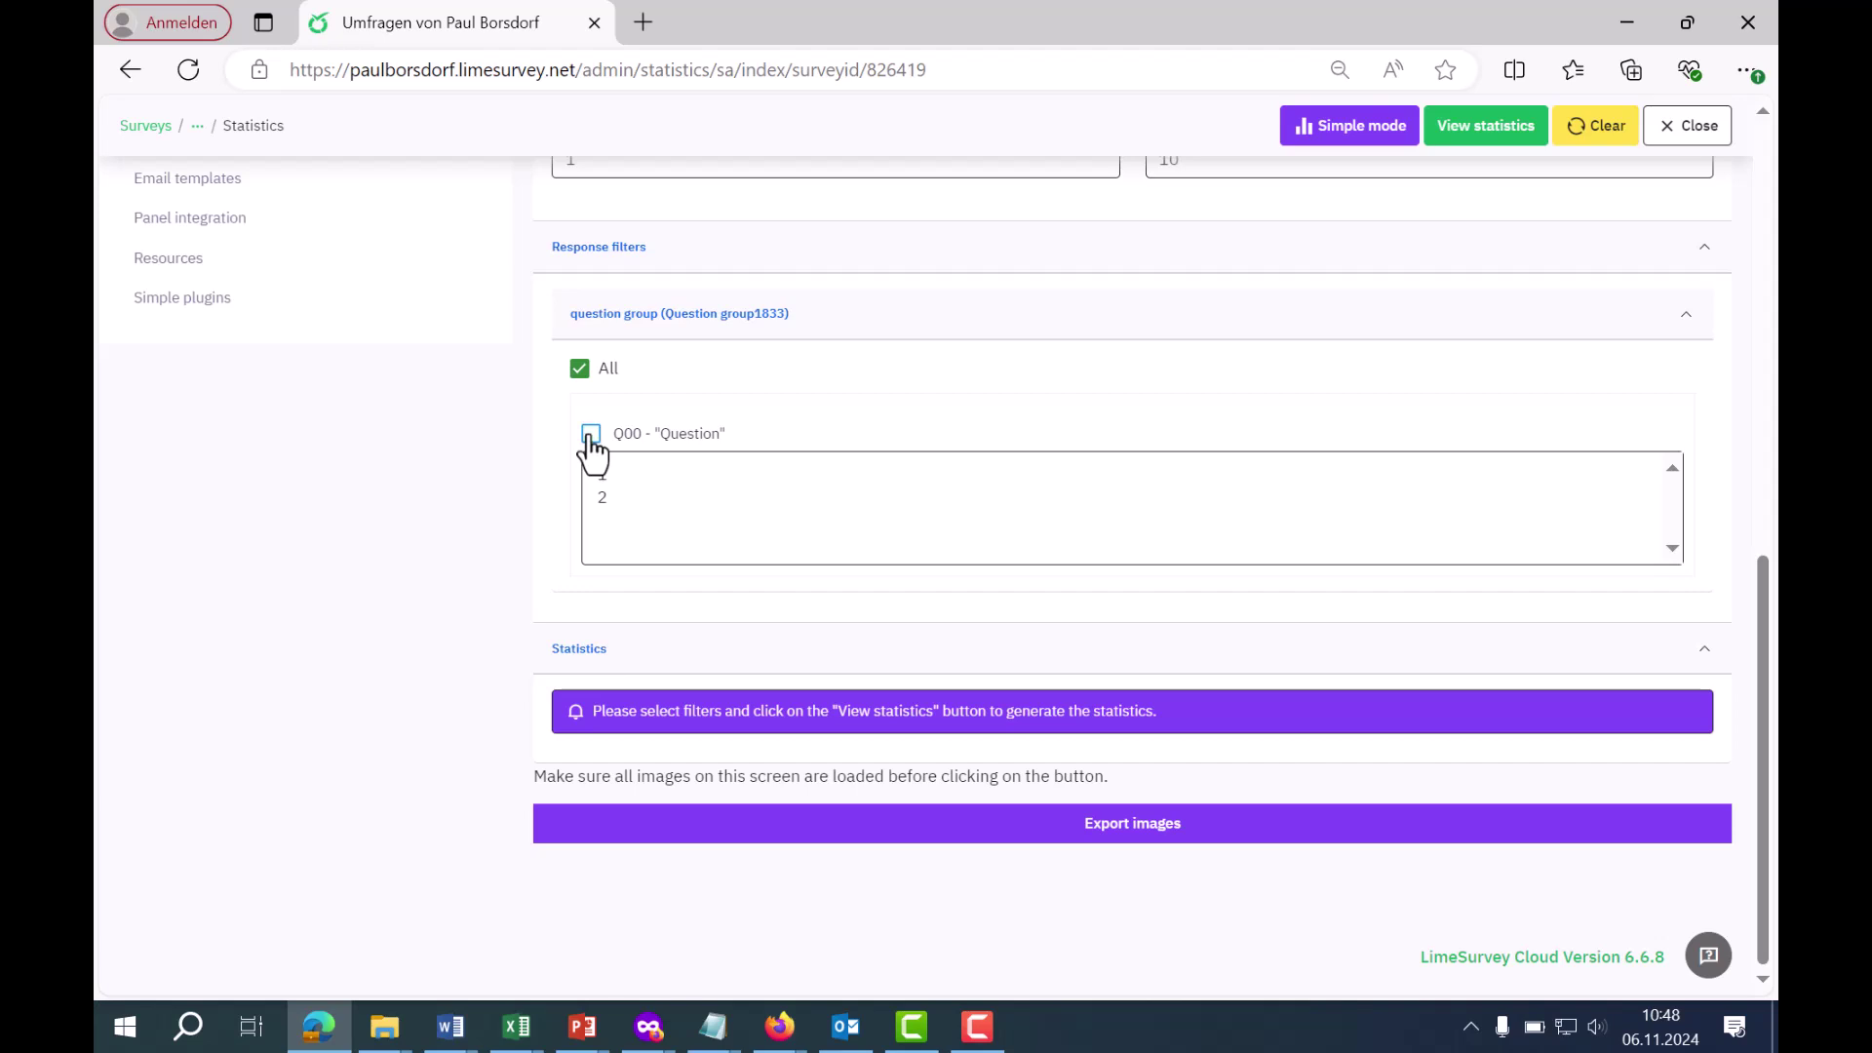
{"action": "left_click", "coordinate": [591, 438]}
{"action": "left_click", "coordinate": [625, 477]}
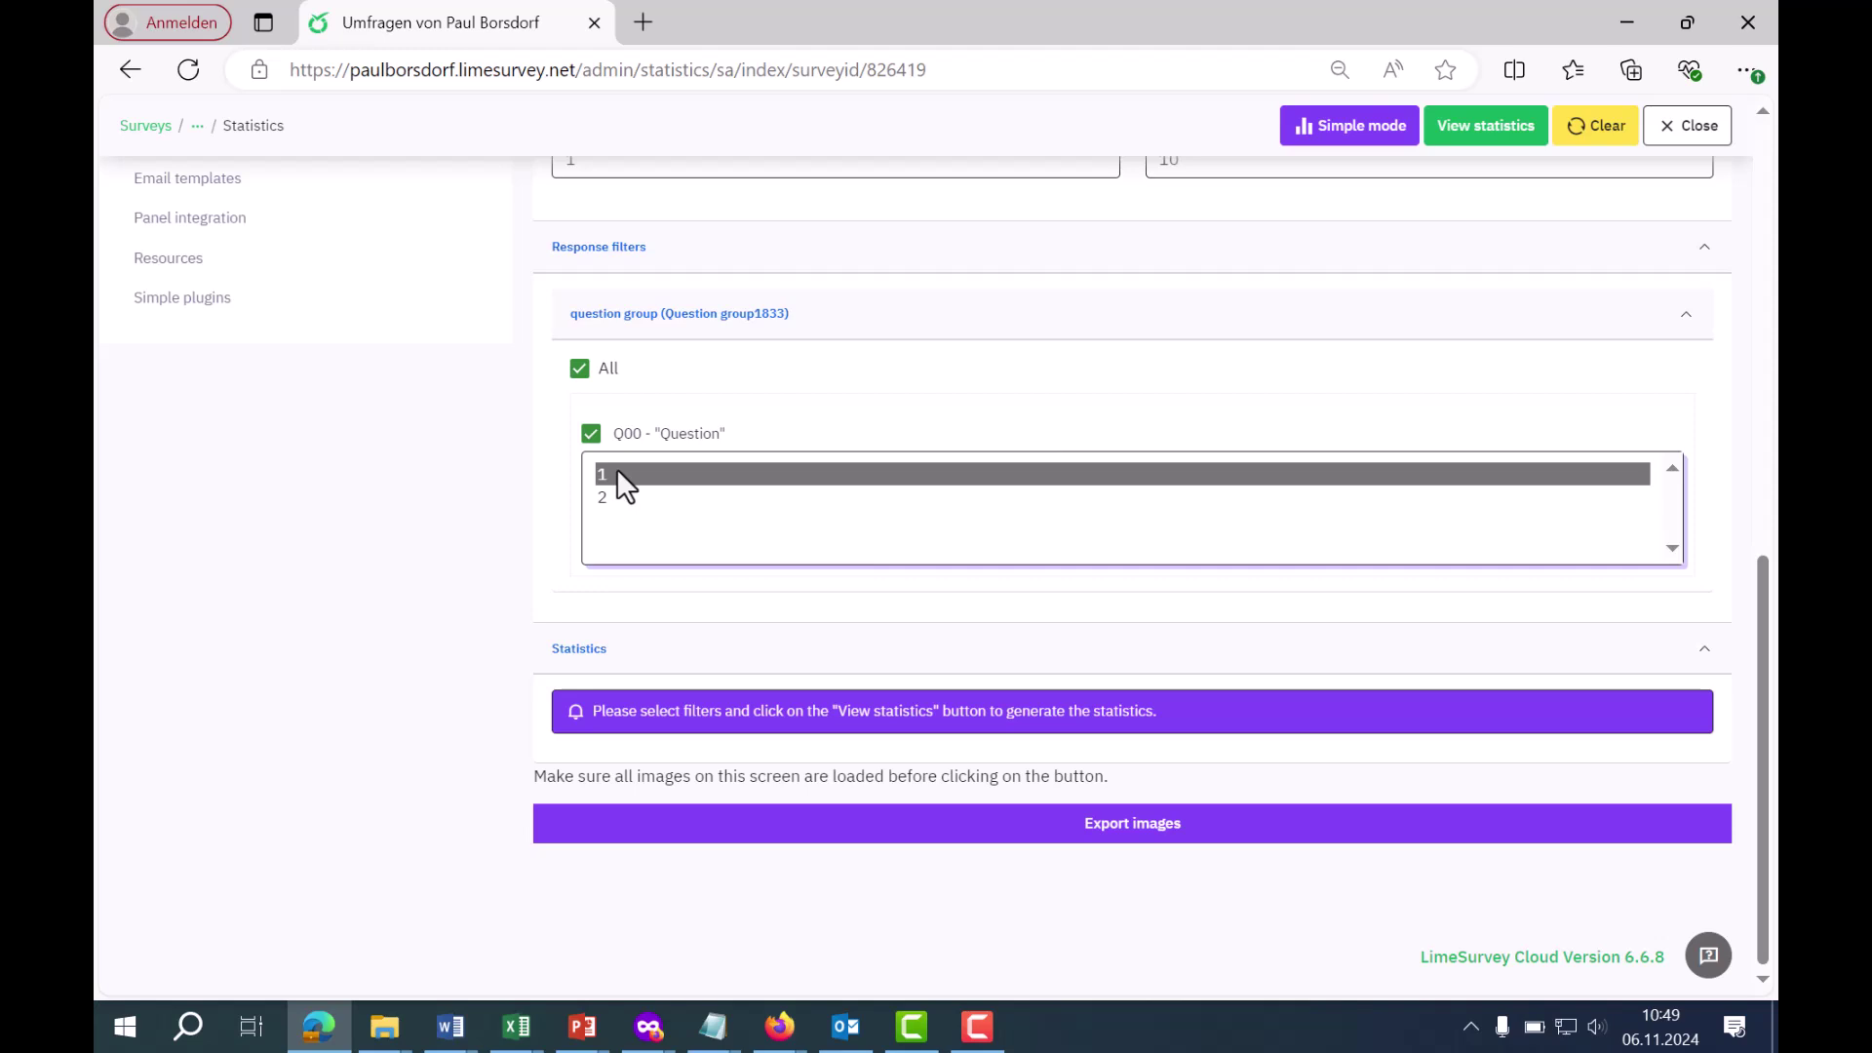
Generate the statistics and view the Q00 summary: answers 1 and 2 at 50% each, with bar chart
{"action": "left_click", "coordinate": [1480, 147]}
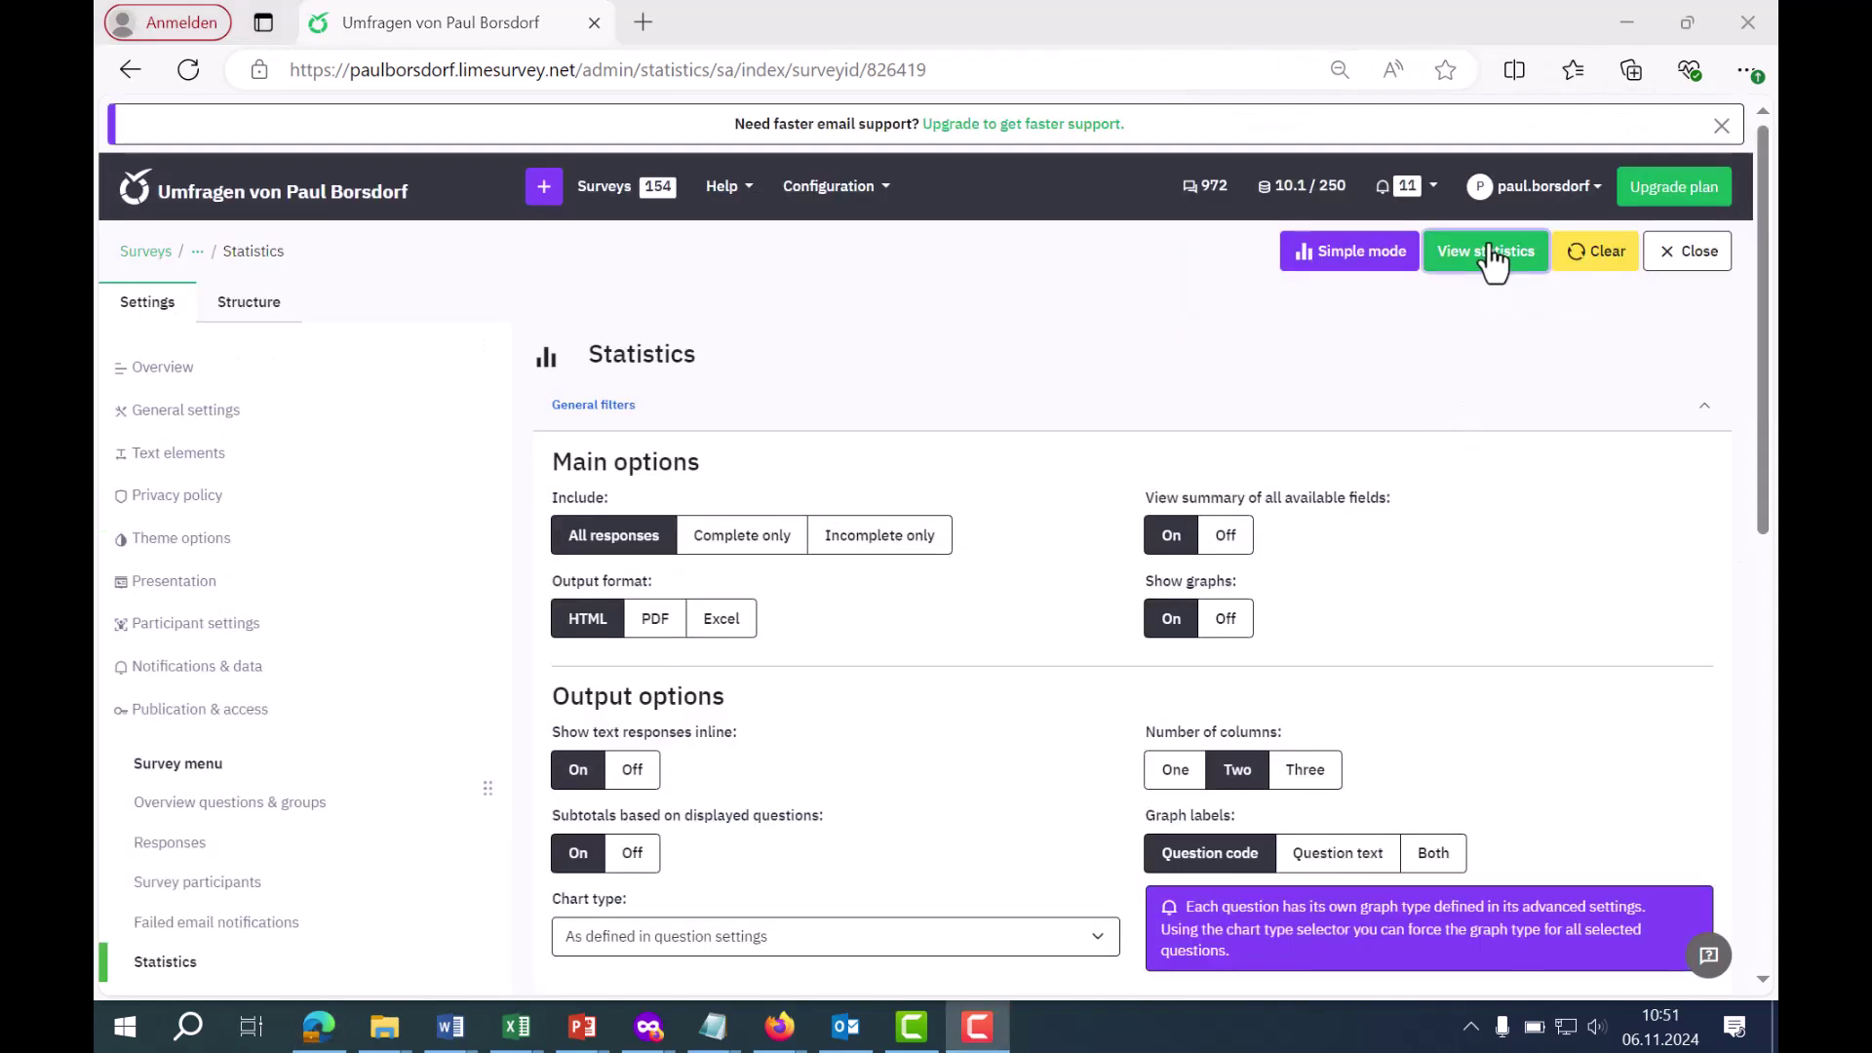
{"action": "left_click", "coordinate": [1490, 252]}
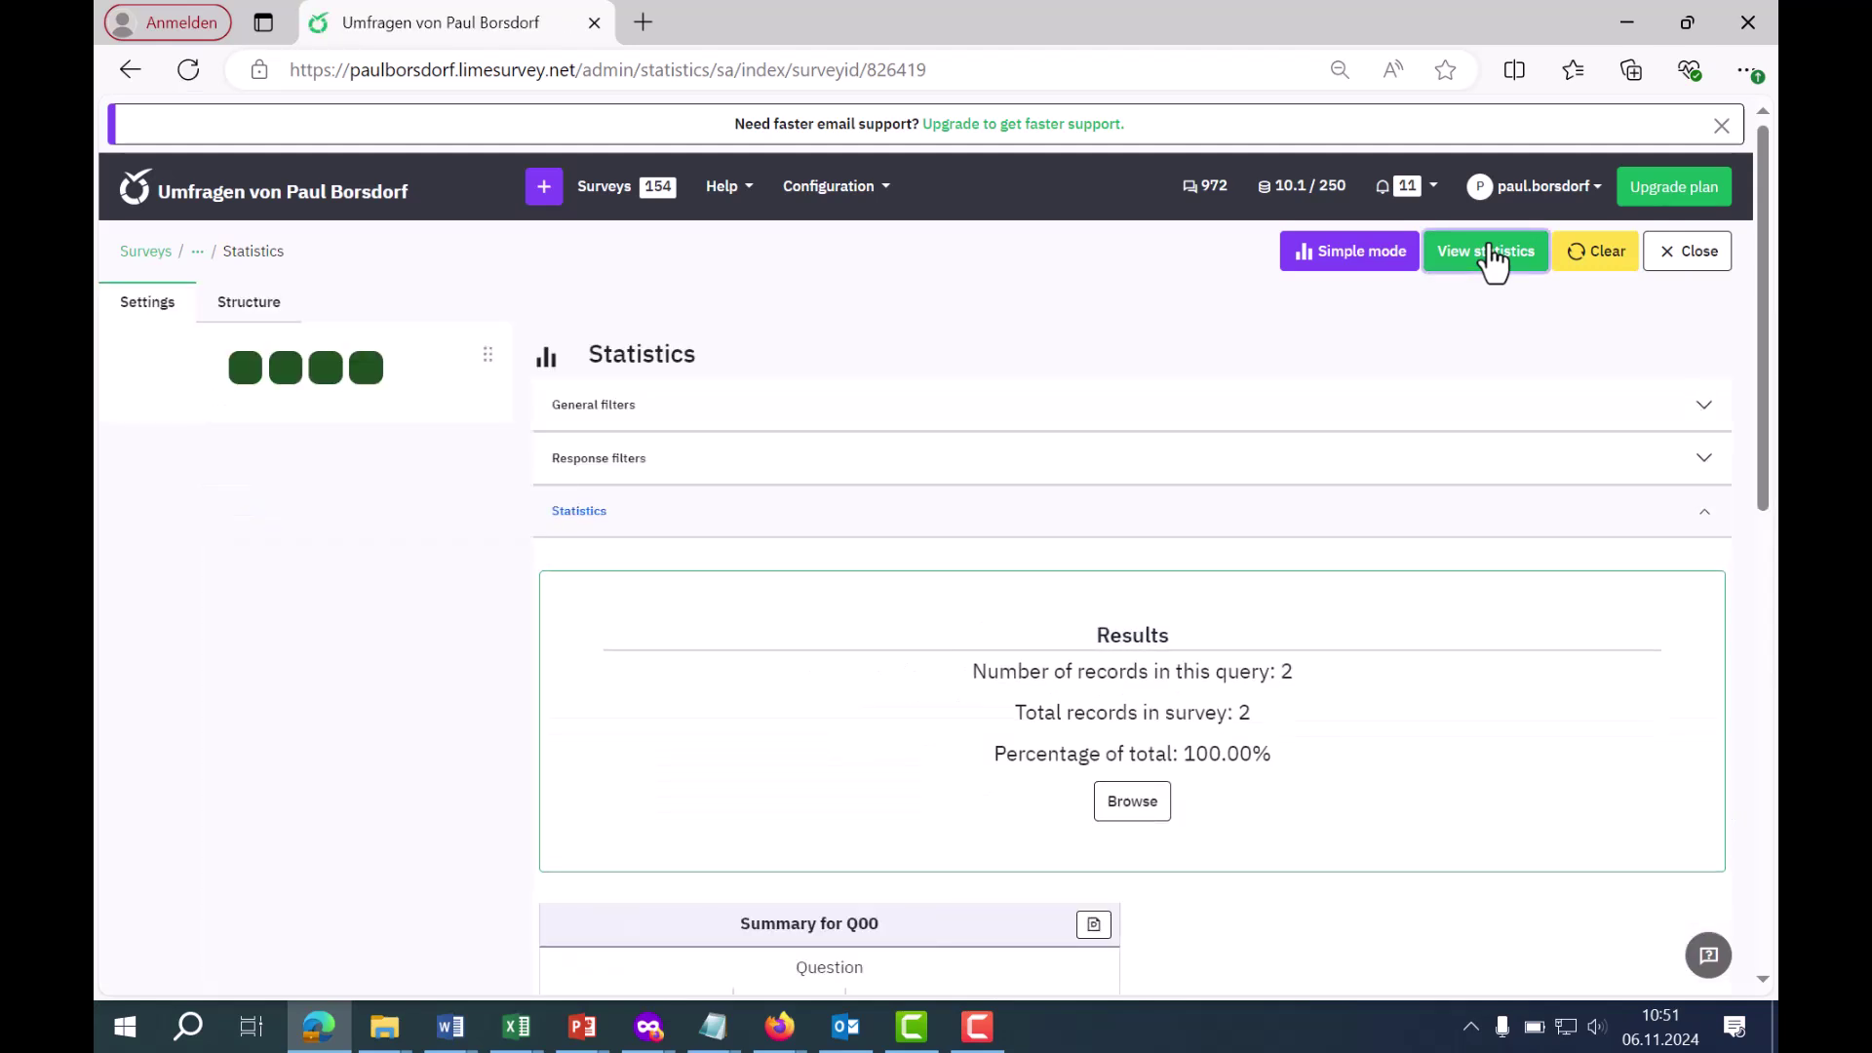
{"action": "left_click_drag", "start_coordinate": [1775, 314], "coordinate": [1776, 717]}
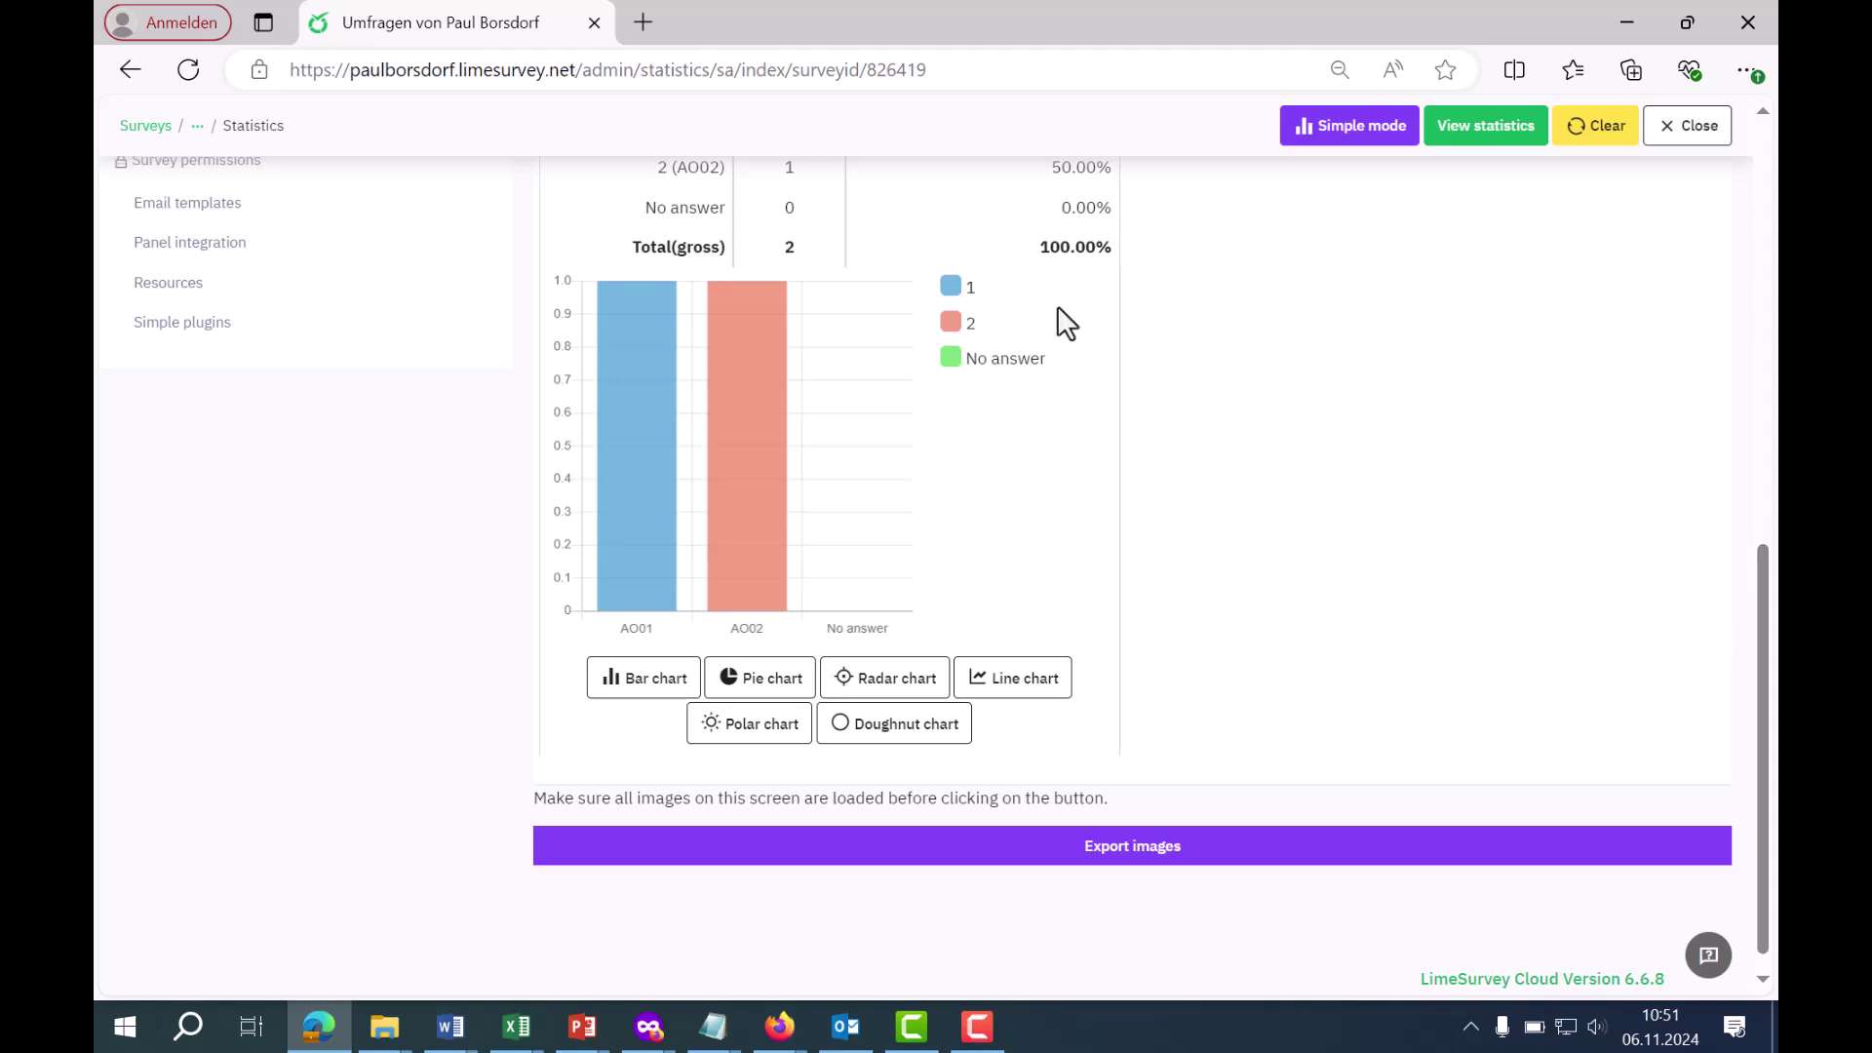